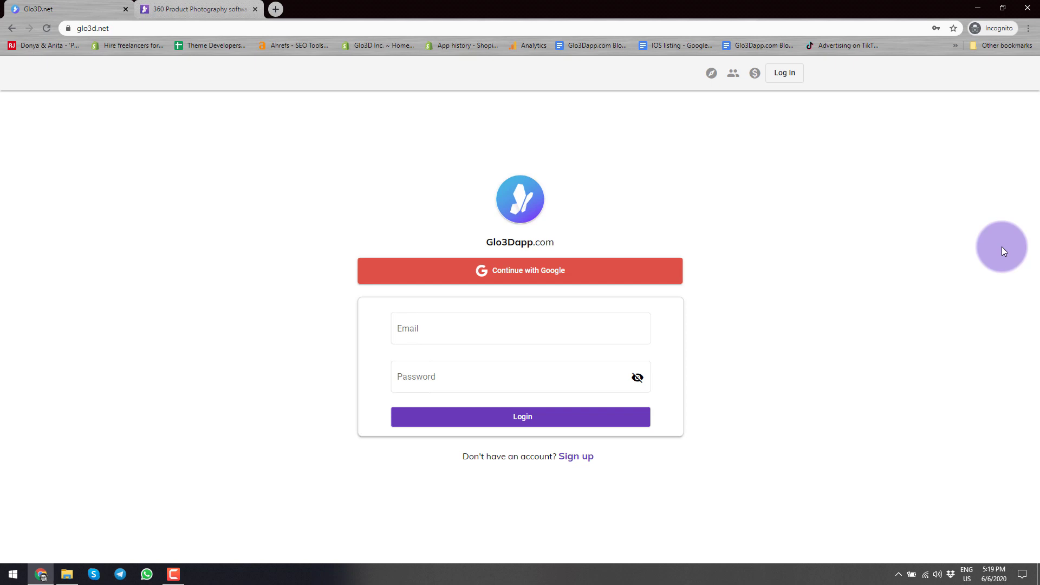
Step: Open the Explore gallery, glance at the Glo3Dapp.com homepage tab, then return to Glo3D.net
click(712, 74)
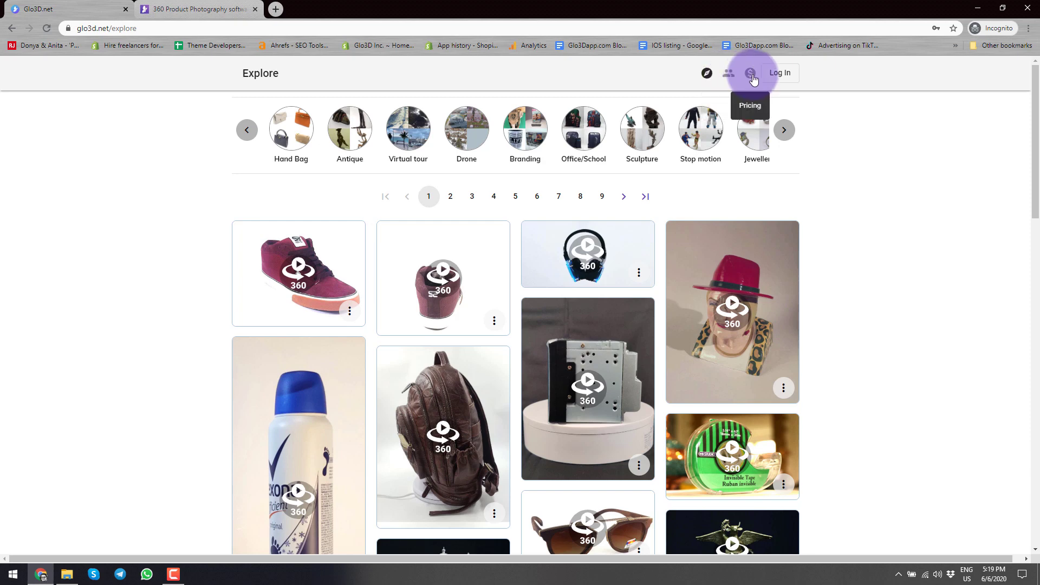
click(190, 10)
click(87, 28)
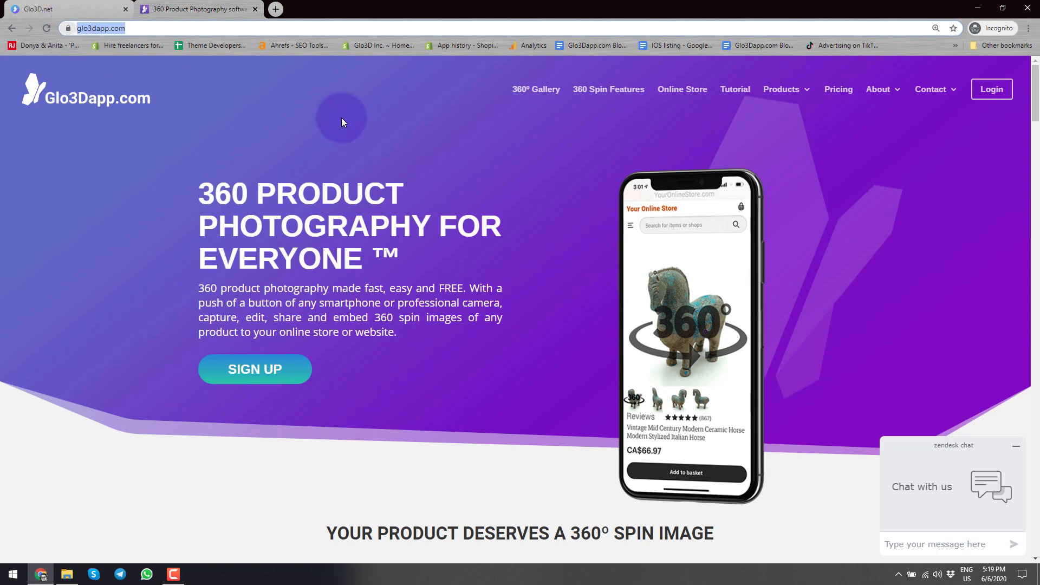
click(495, 157)
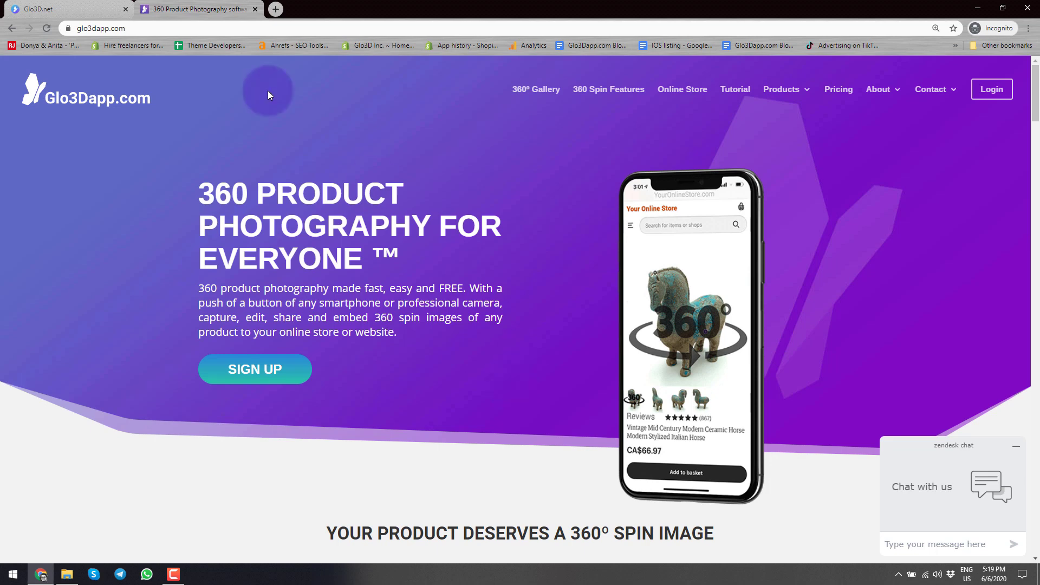
click(81, 9)
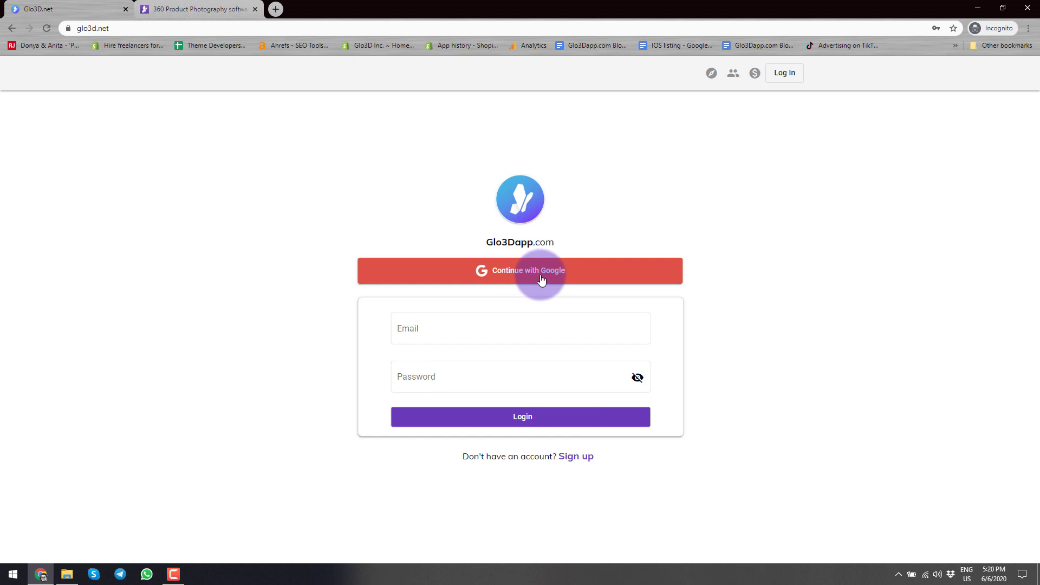
Step: Log in by typing the start of the username and accepting the saved email and password
click(504, 329)
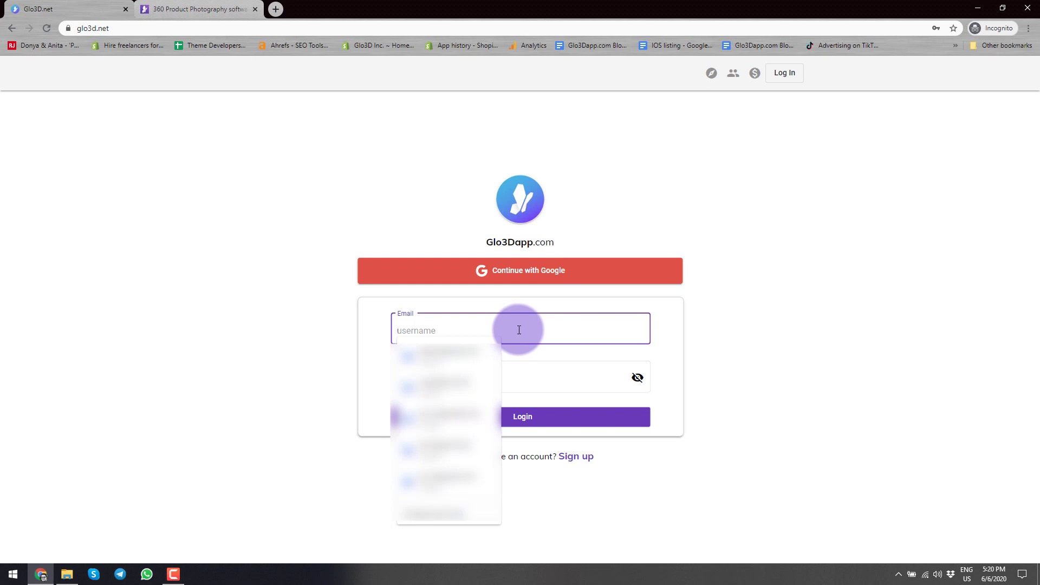
click(566, 377)
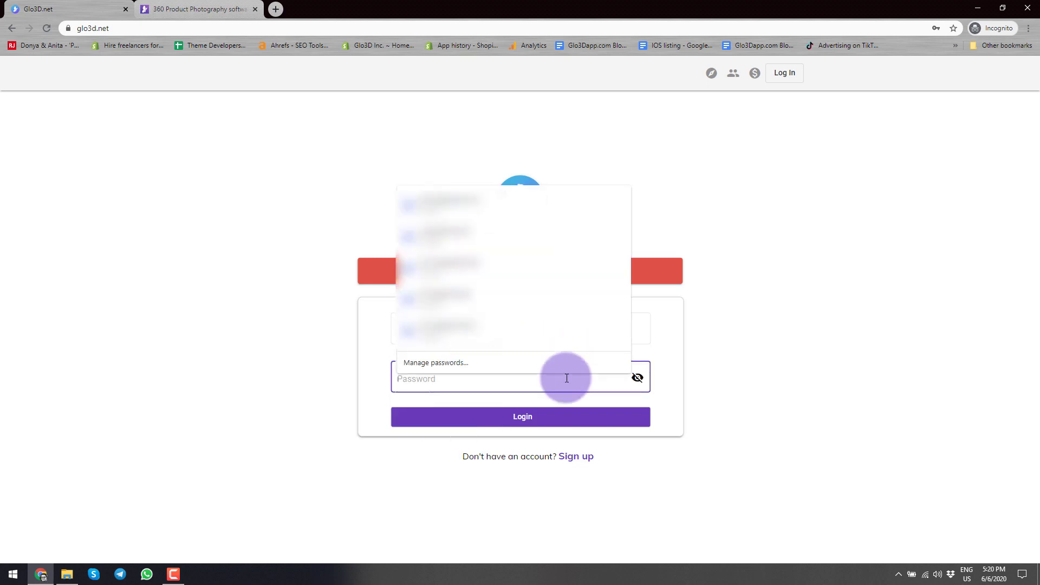
click(457, 326)
text(toussi)
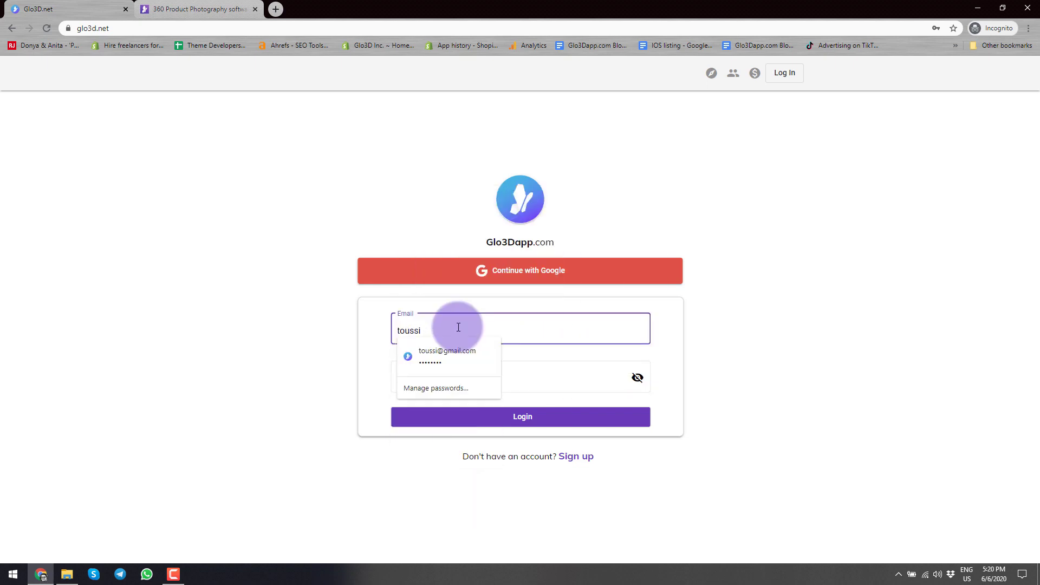
click(466, 353)
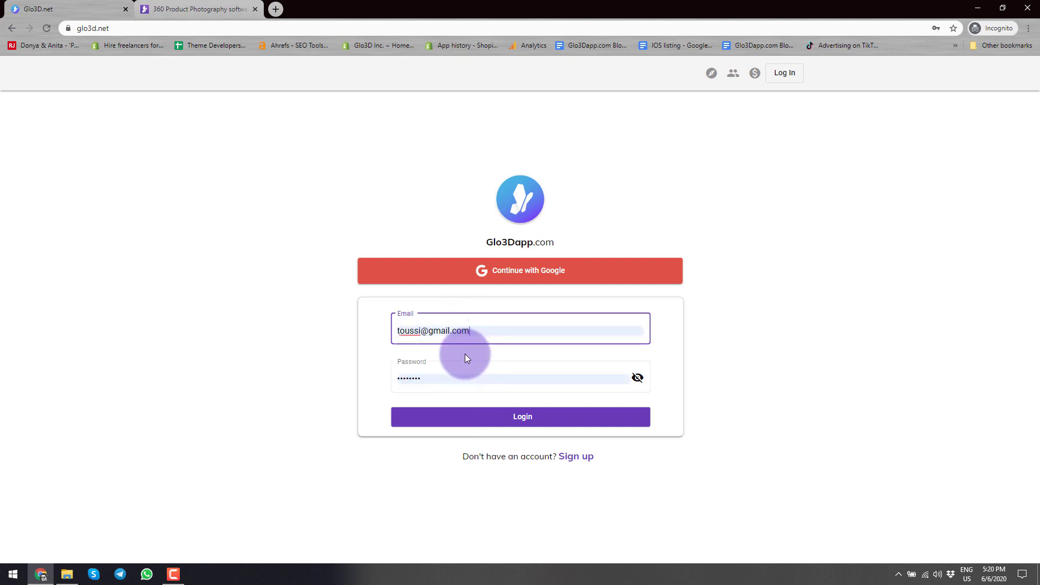
click(523, 416)
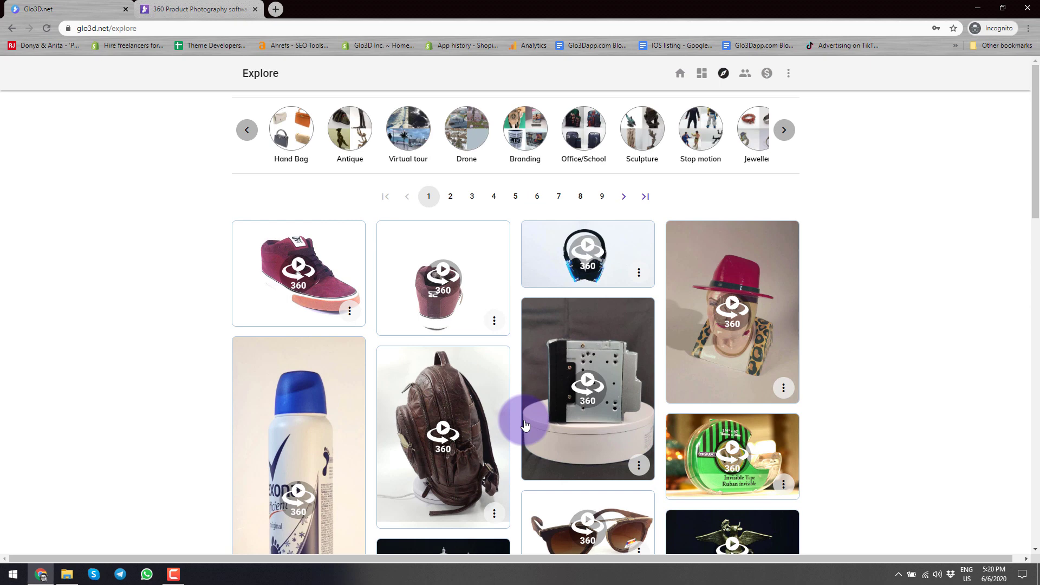
Step: Go to My Page to see the account's own 360° spins, categories and five result pages
click(680, 77)
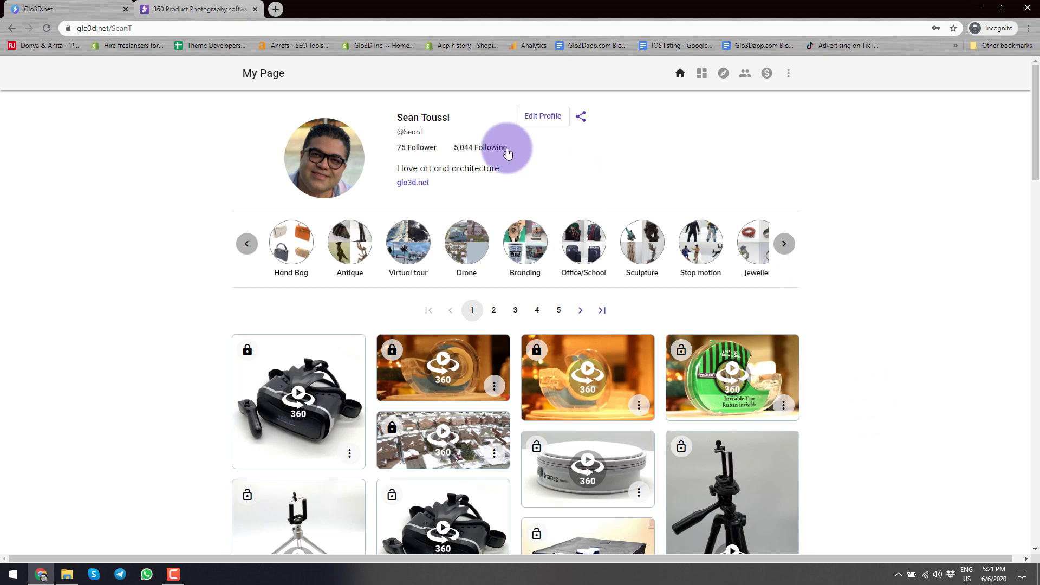
click(544, 117)
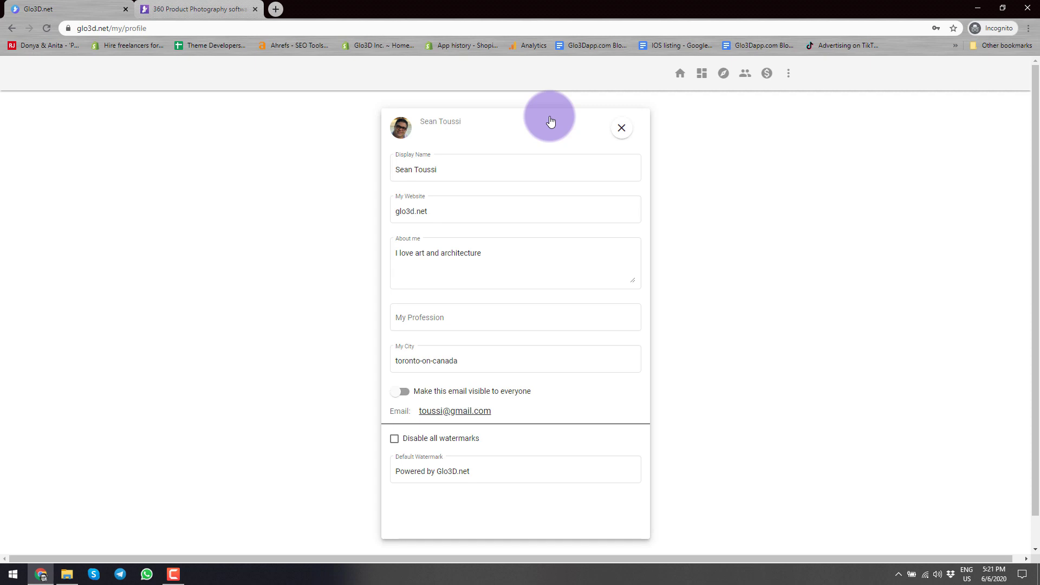
click(480, 468)
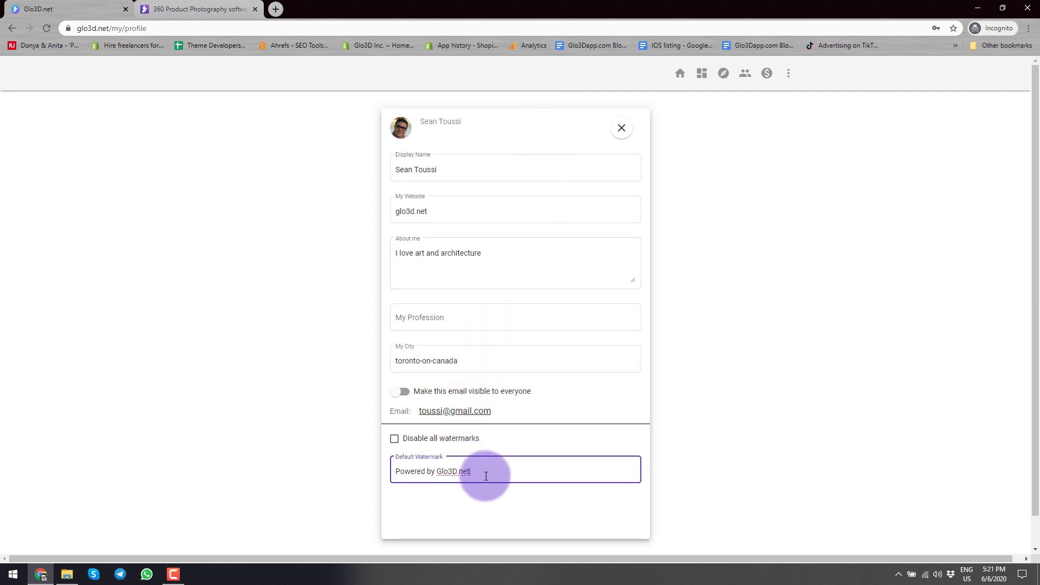
drag(486, 476, 356, 473)
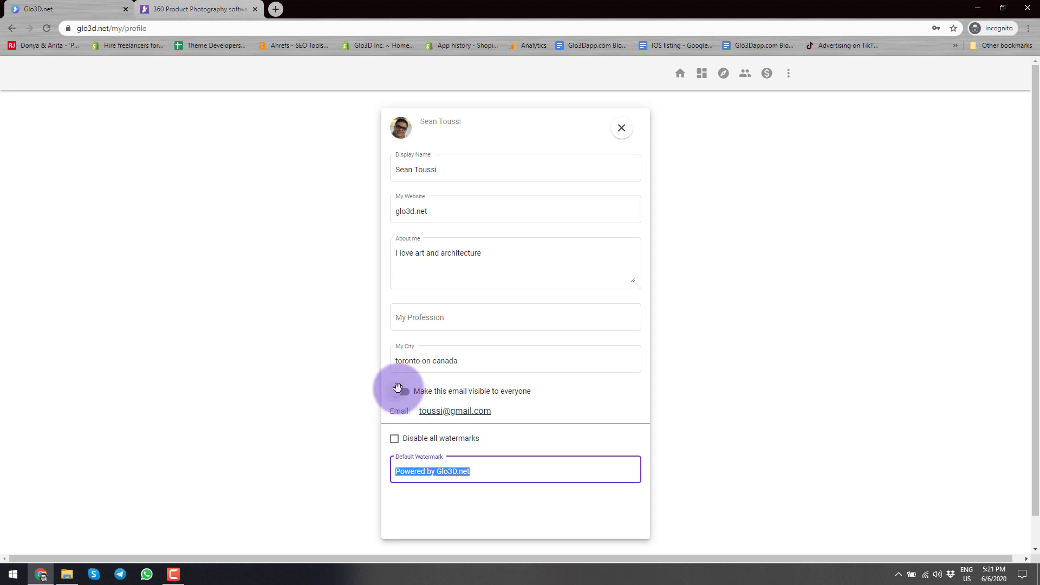
click(625, 132)
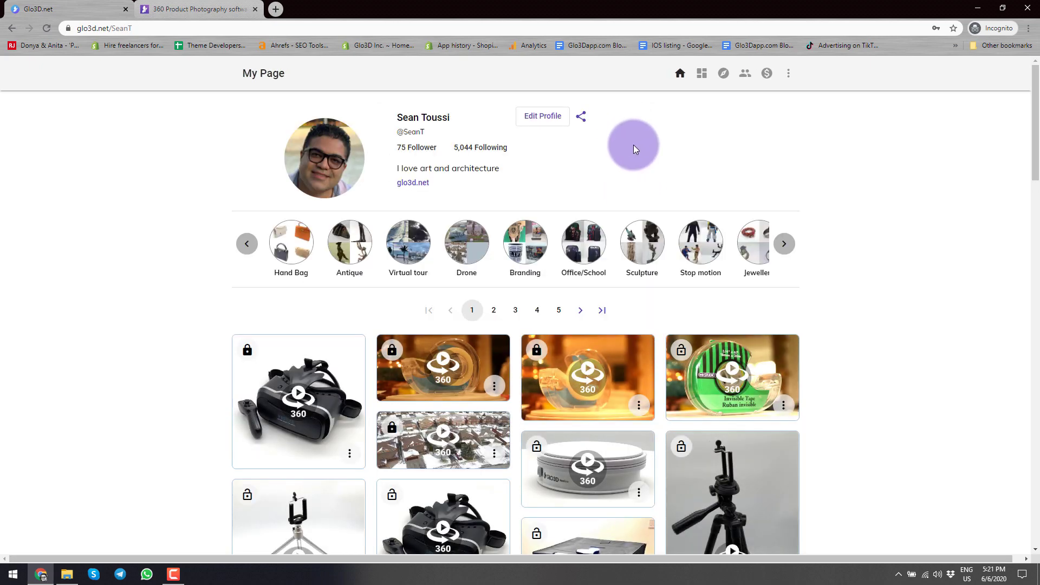
click(582, 116)
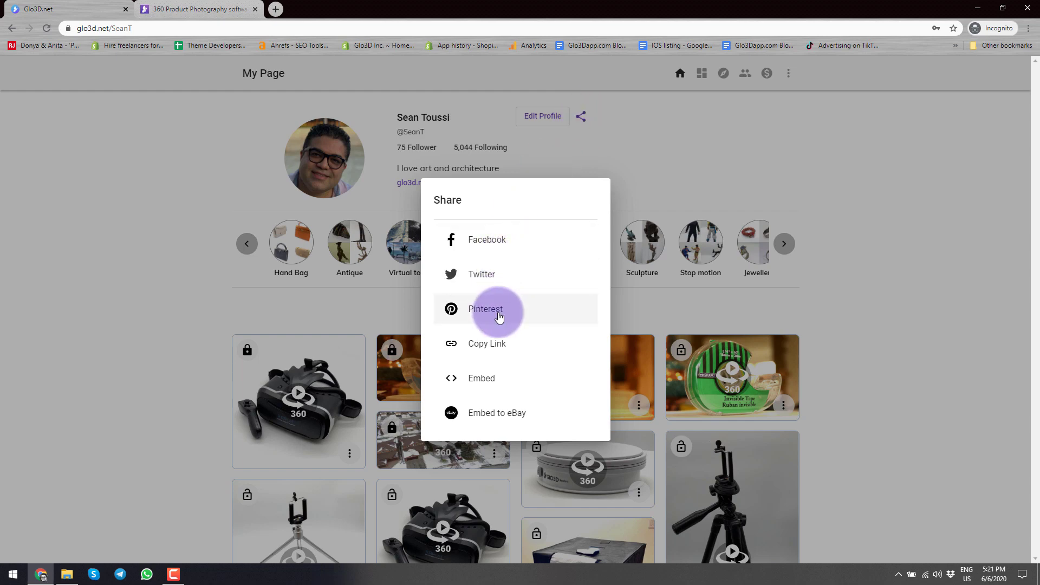
click(506, 386)
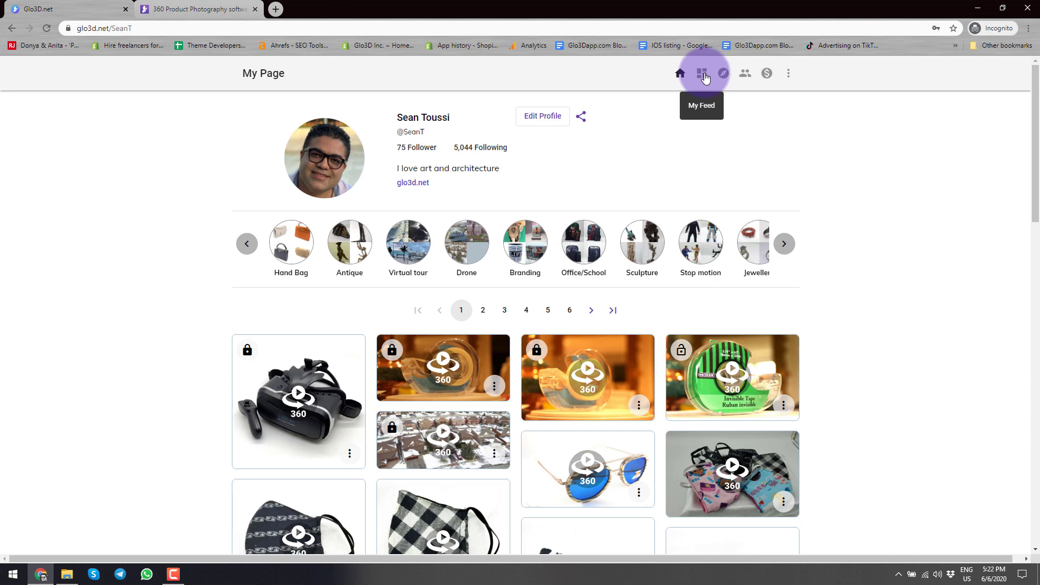
Step: Open the maroon sneaker's 360 model from the Explore gallery
click(702, 75)
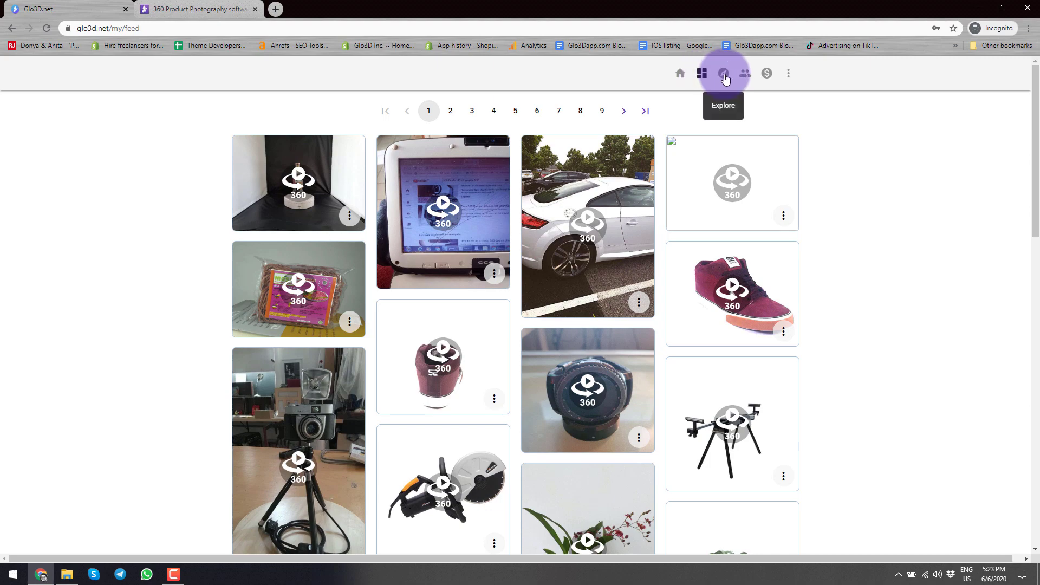
click(725, 77)
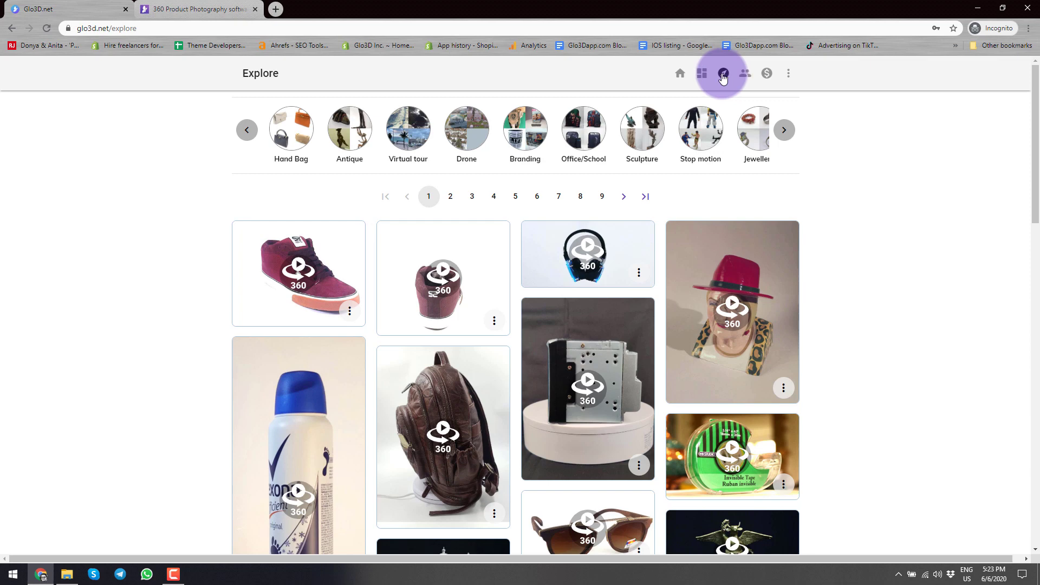
click(297, 281)
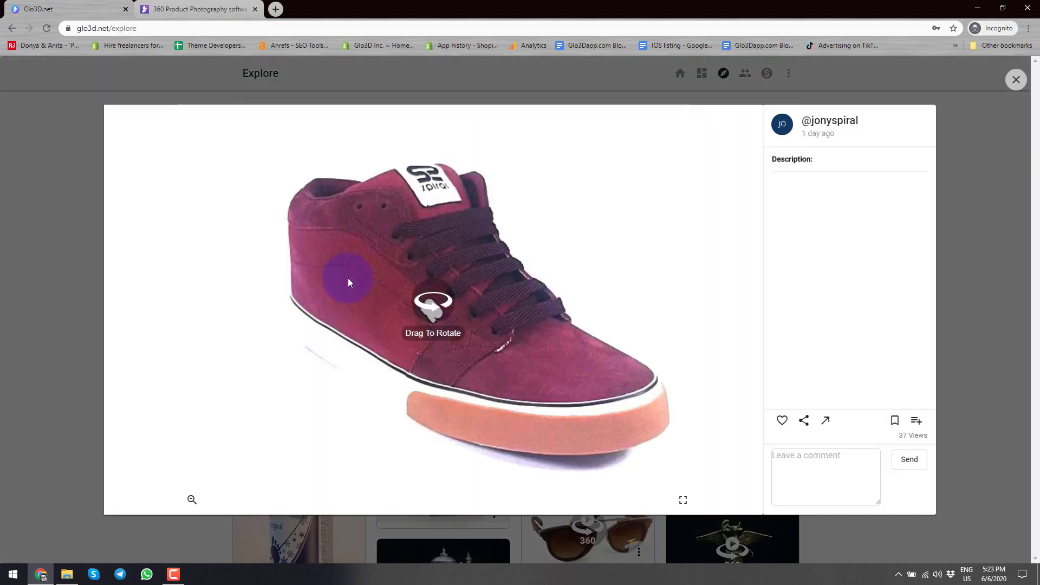
Step: Visit the sneaker creator's profile, cancel the unfollow to keep following, and return to My Feed
click(824, 120)
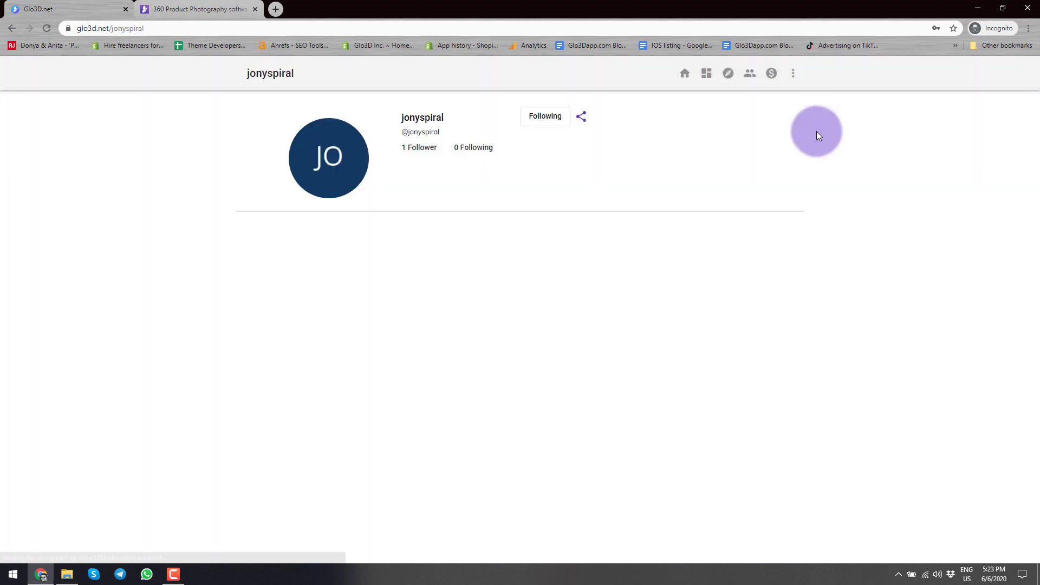
click(545, 117)
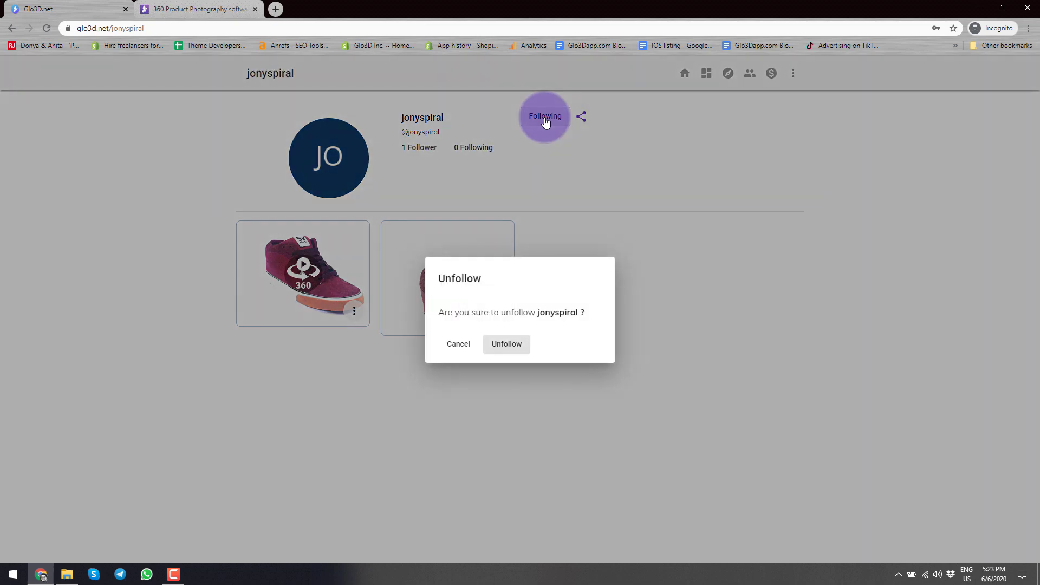
click(459, 344)
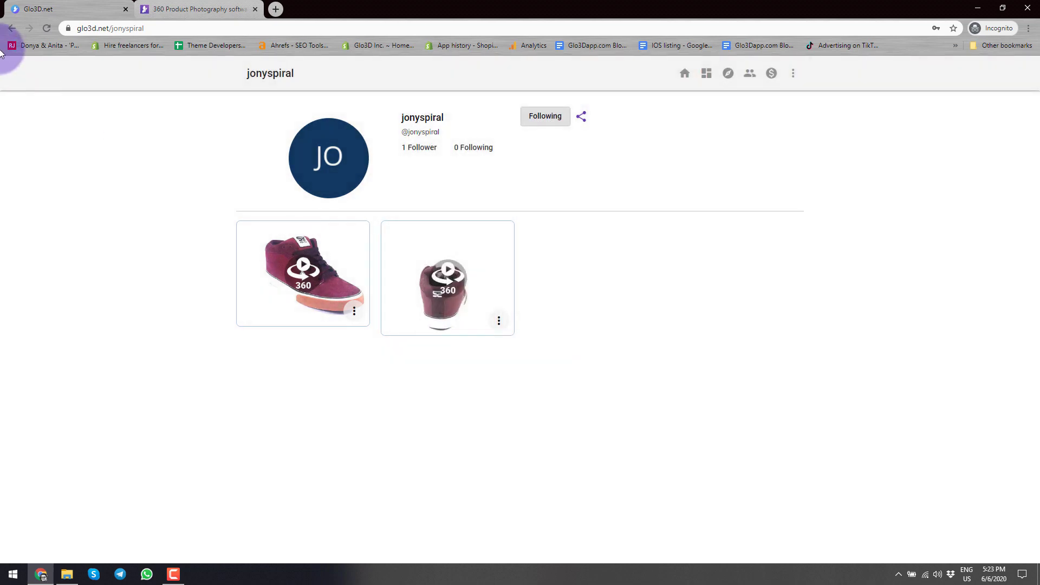
click(12, 29)
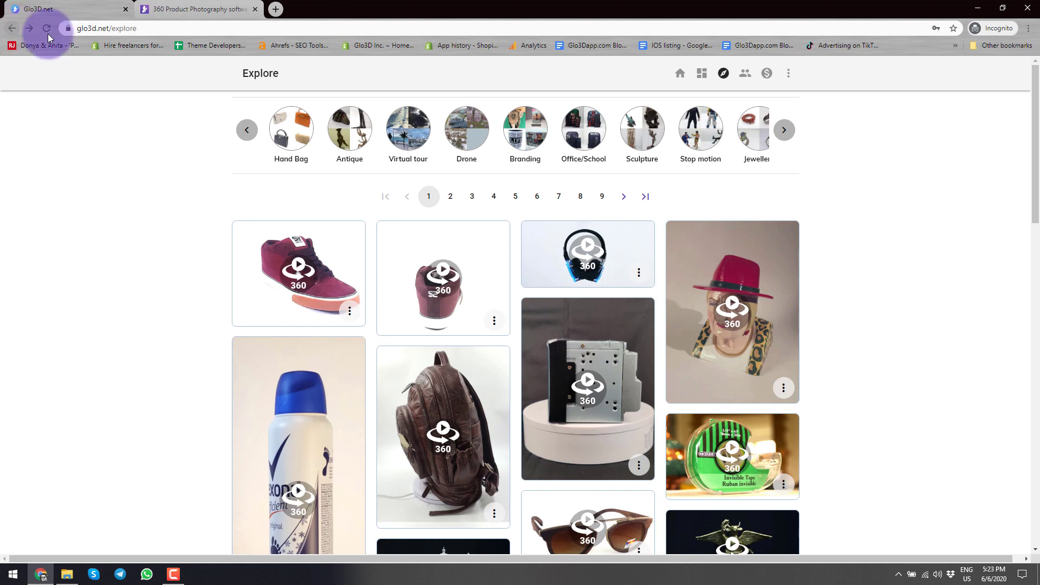
click(700, 75)
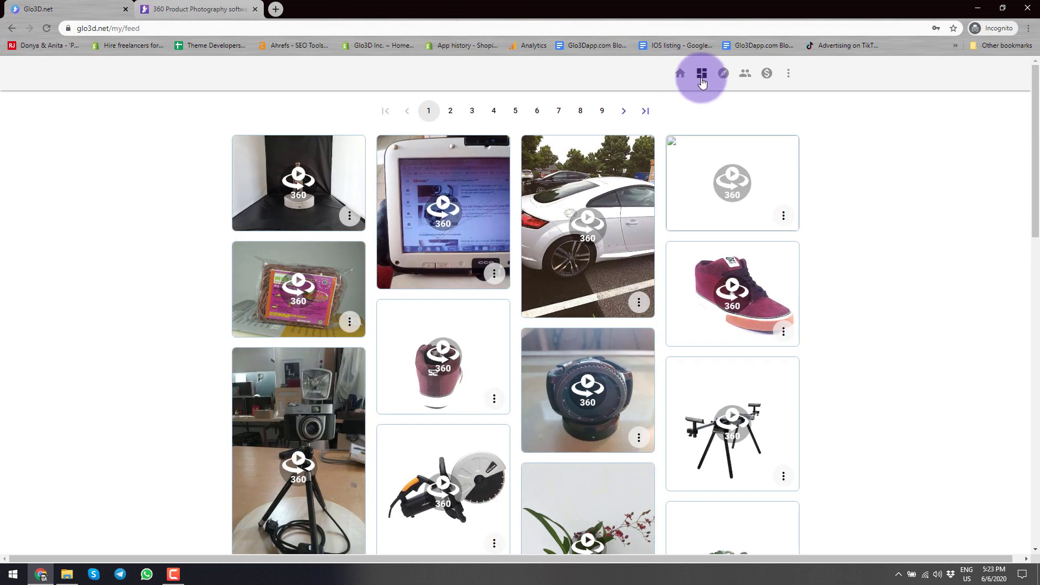
Step: Review the Find People list, then view the Basic, Plus, Pro, Business and Enterprise pricing table
click(747, 74)
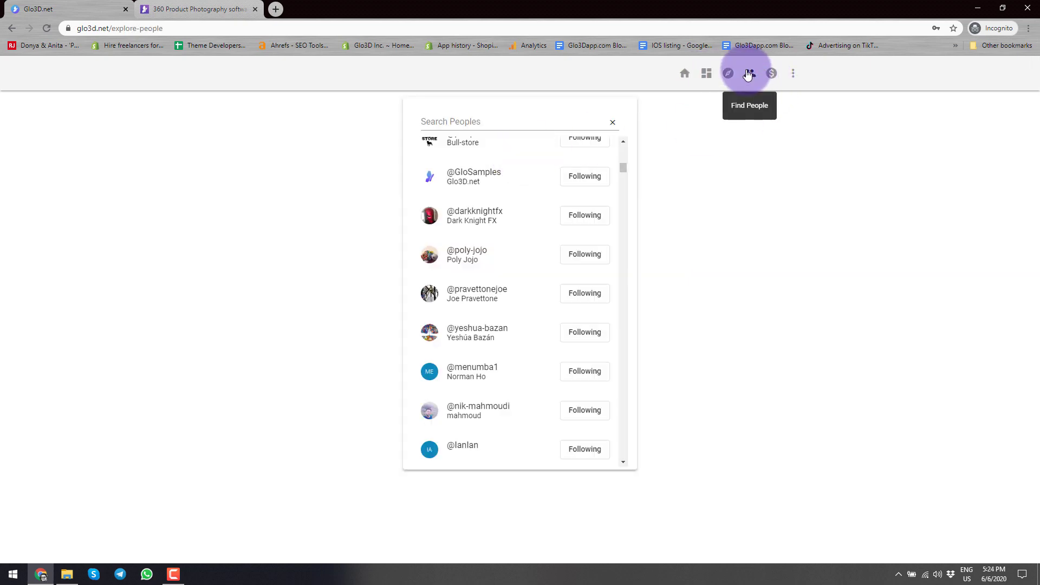
click(773, 74)
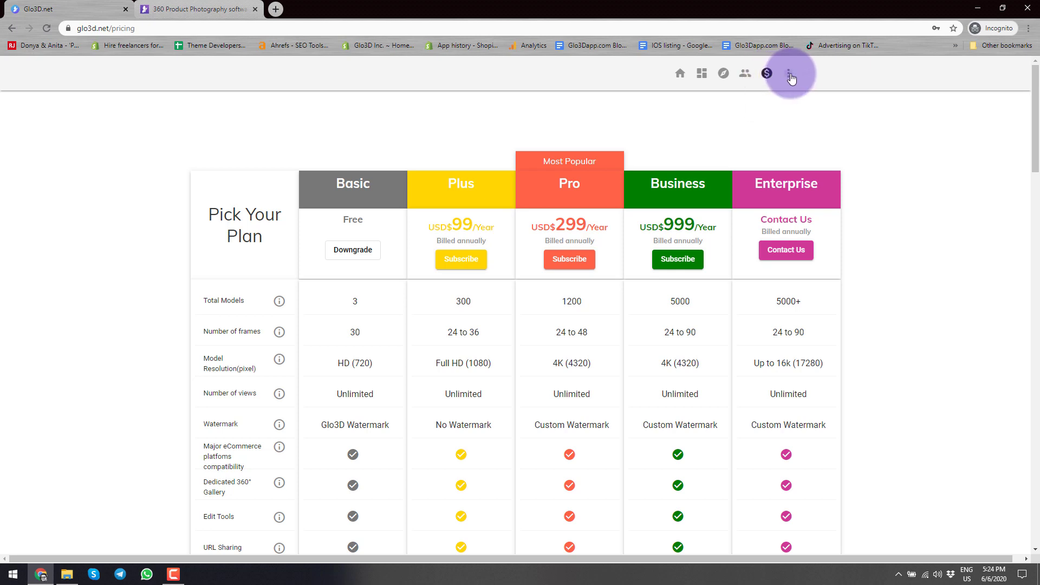
Step: Choose Store from the account options menu to open the Glo3D Store in a new tab
click(790, 76)
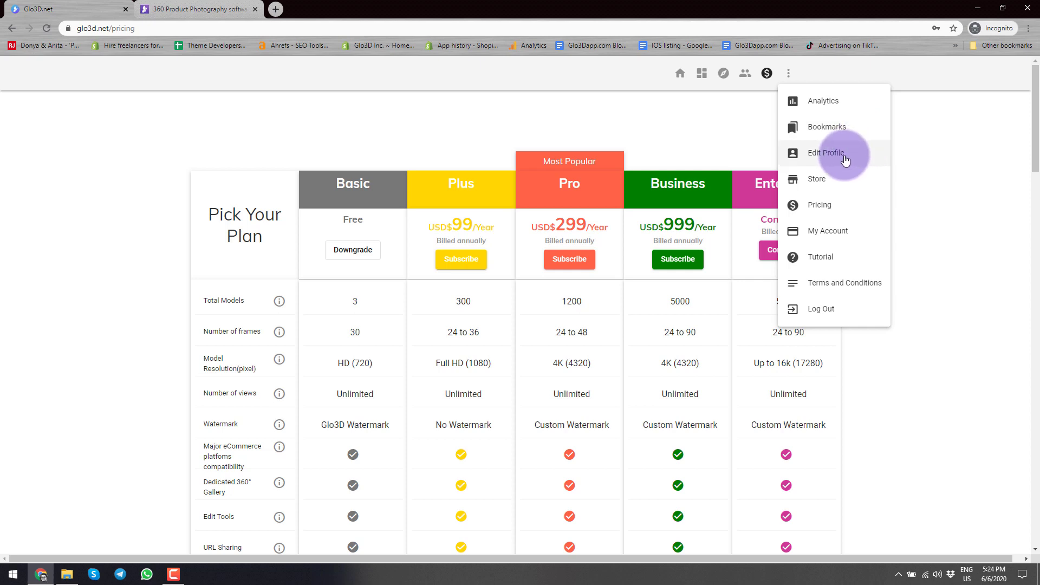
click(830, 180)
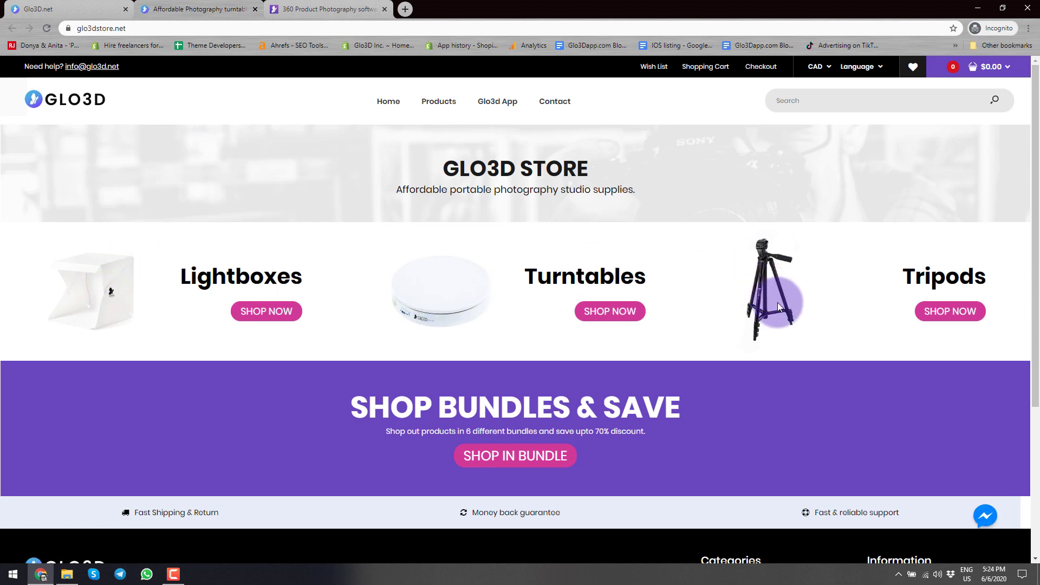
Step: Return to the Glo3D.net tab to view the Pro monthly subscription quotas
click(287, 7)
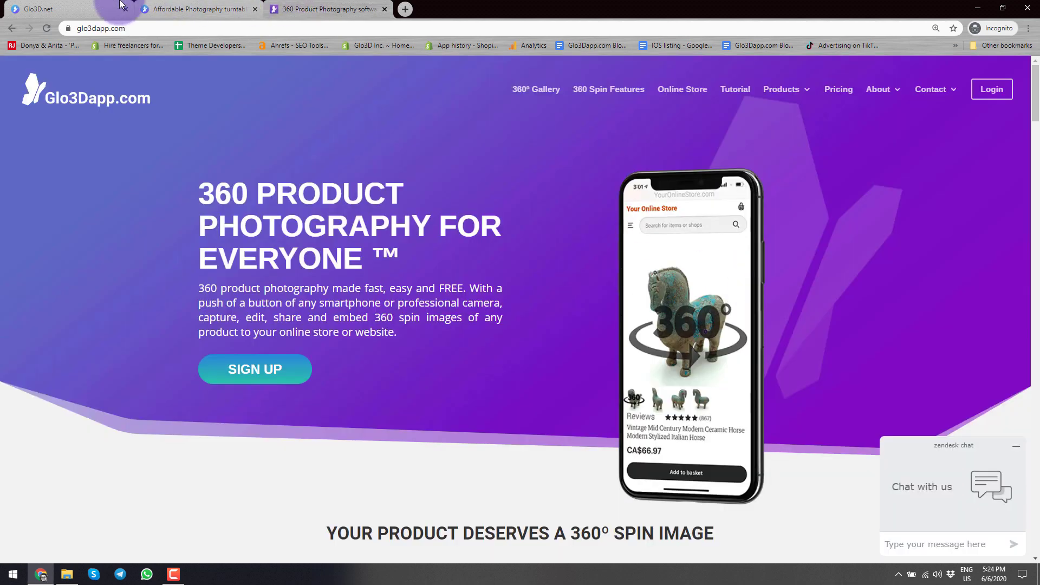
click(69, 9)
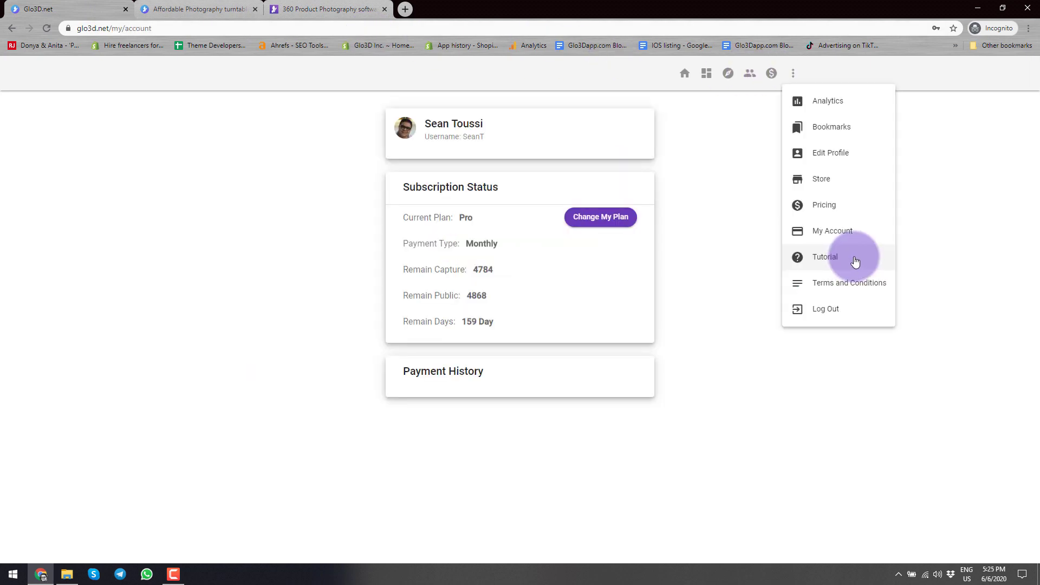
Step: Choose Tutorial in the account options menu to open the Glo3Dapp YouTube playlists
click(855, 261)
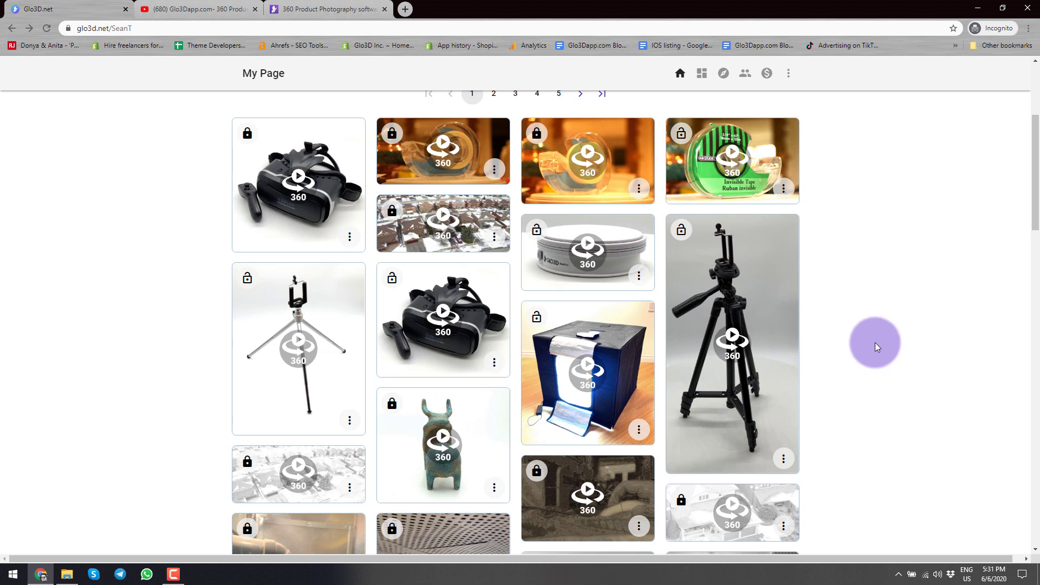
Step: Show the Public, Unlisted and Private options via the bull figurine card's lock icon
click(391, 408)
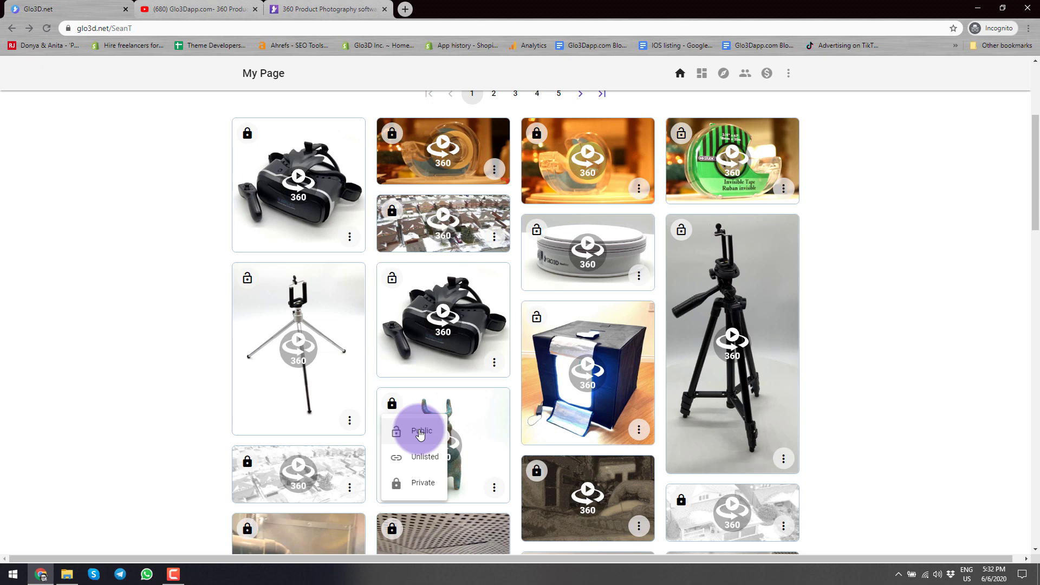
Step: Set the bull model to Public and show its More actions: share, edit, delete, downloads
click(421, 433)
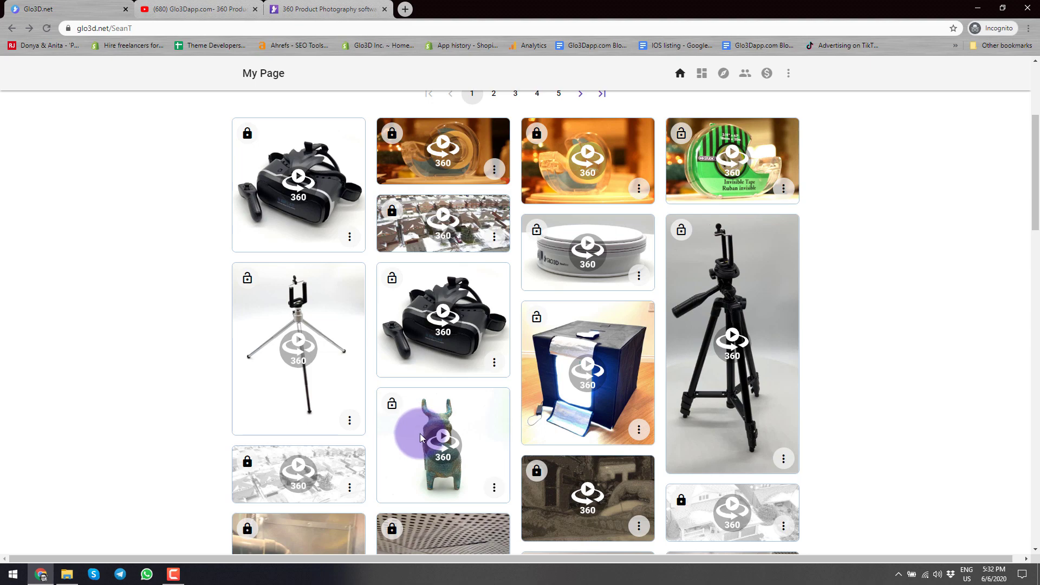
click(494, 488)
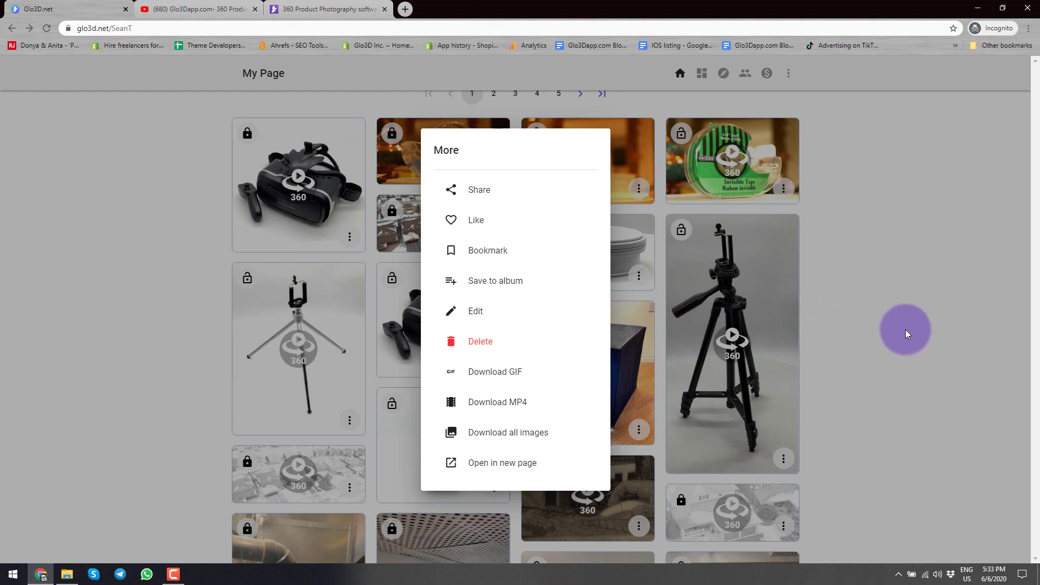
click(863, 333)
scroll(844, 350, up, 4)
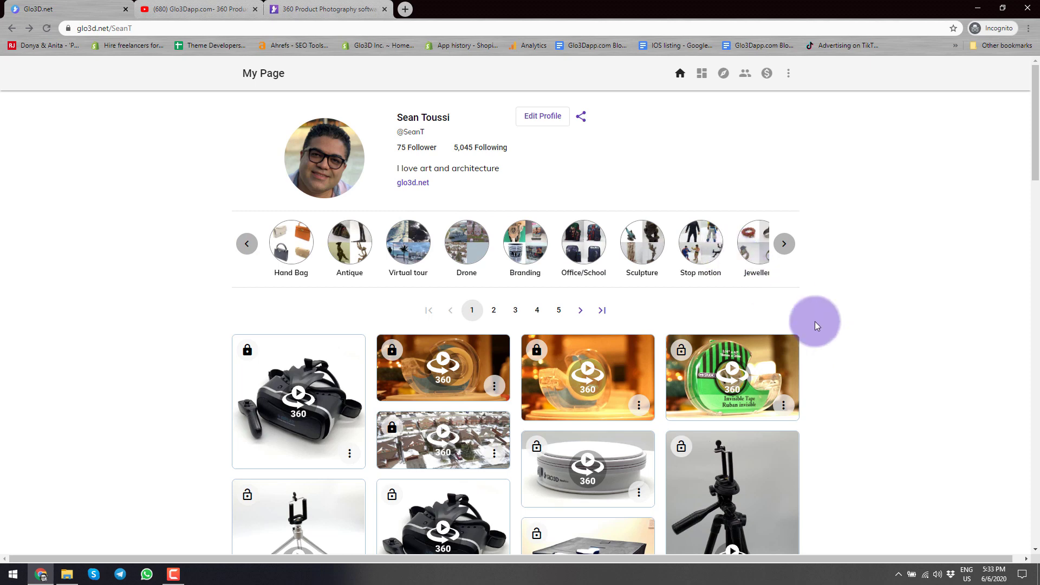
scroll(866, 376, down, 7)
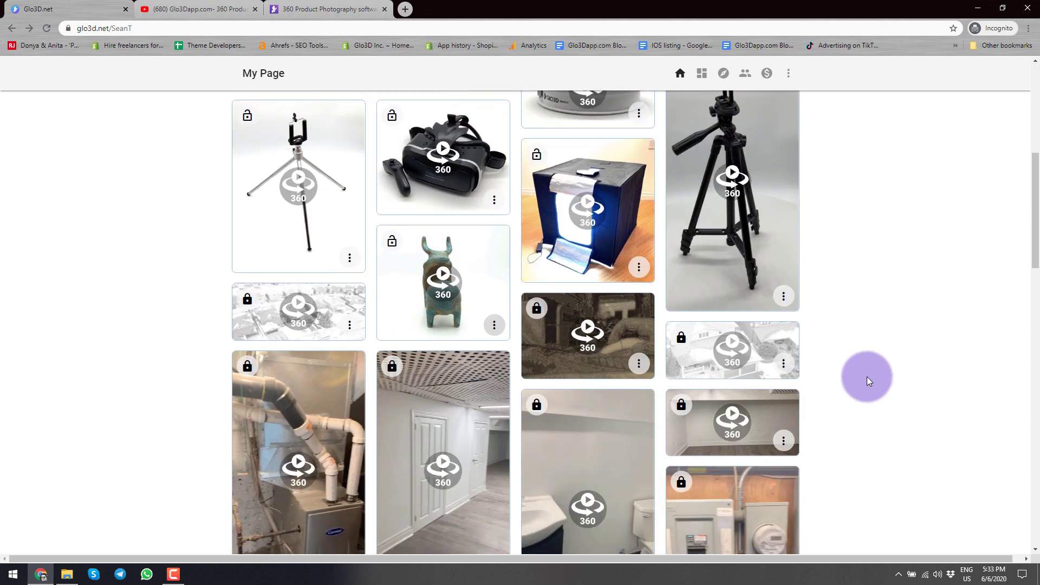
click(494, 325)
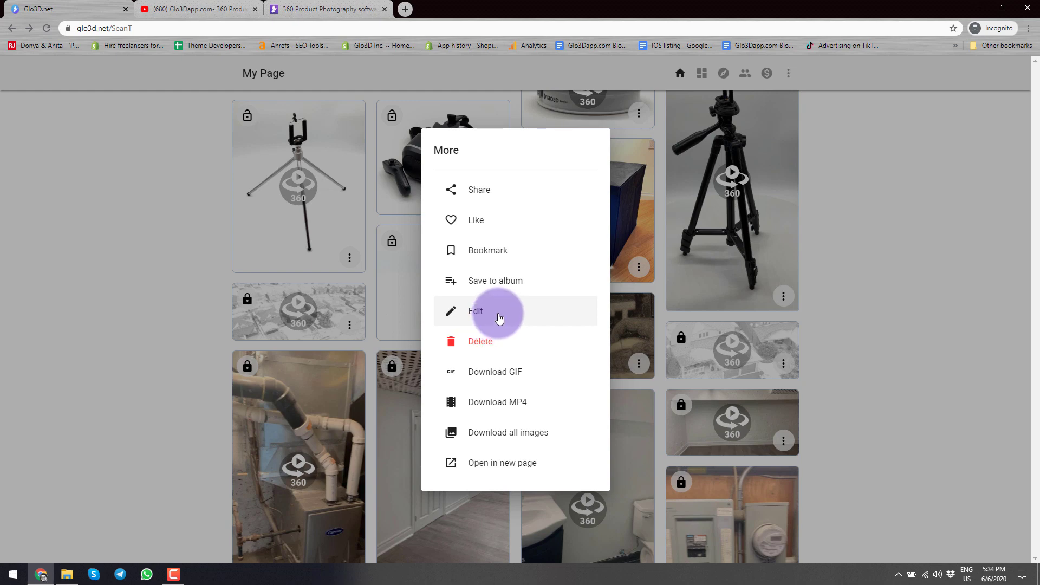
Step: Edit the bull model and step through its Name, webpage, Description, custom field and tag entries
click(499, 318)
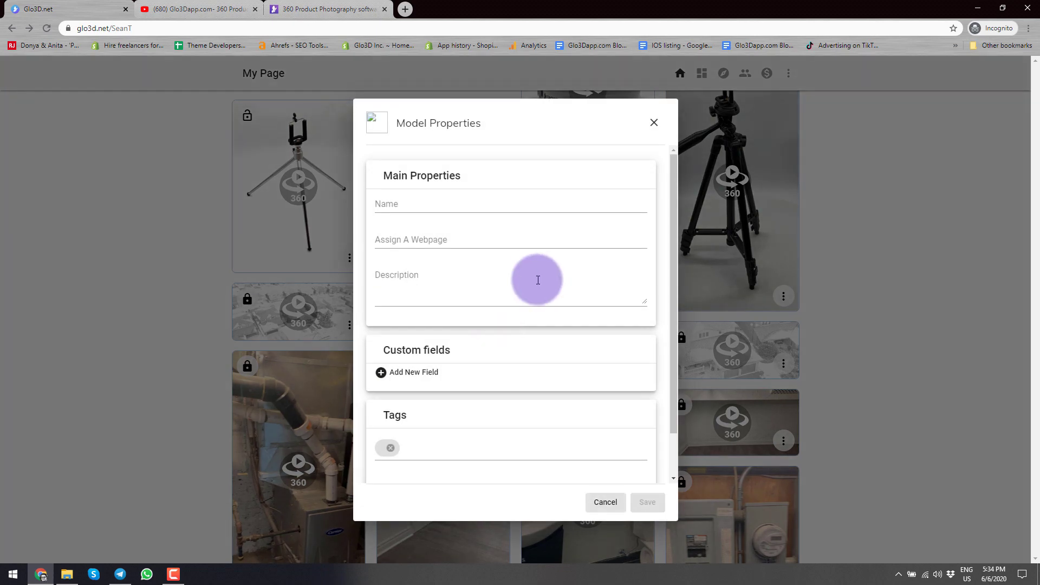
click(404, 206)
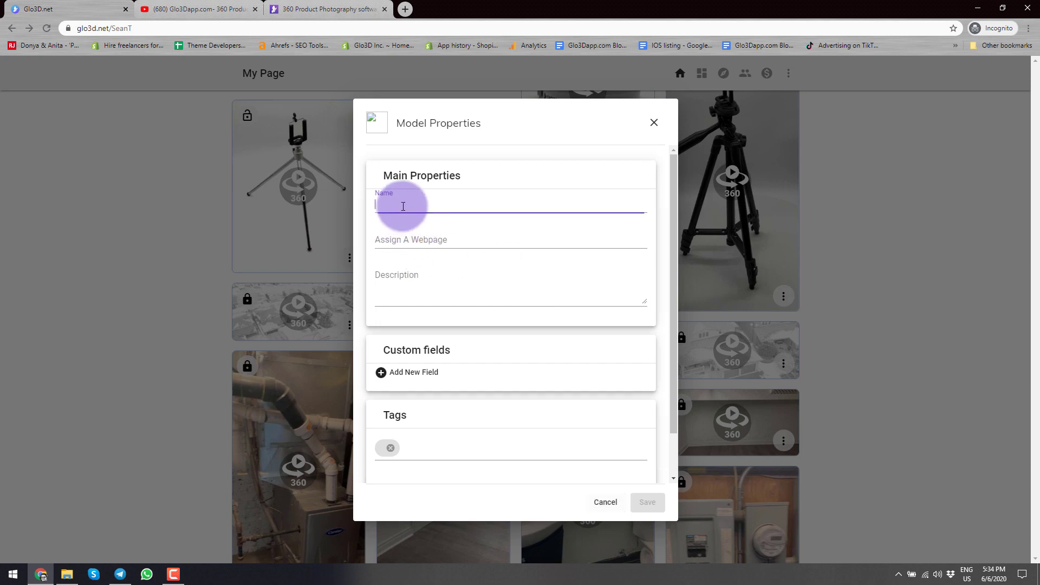
click(402, 240)
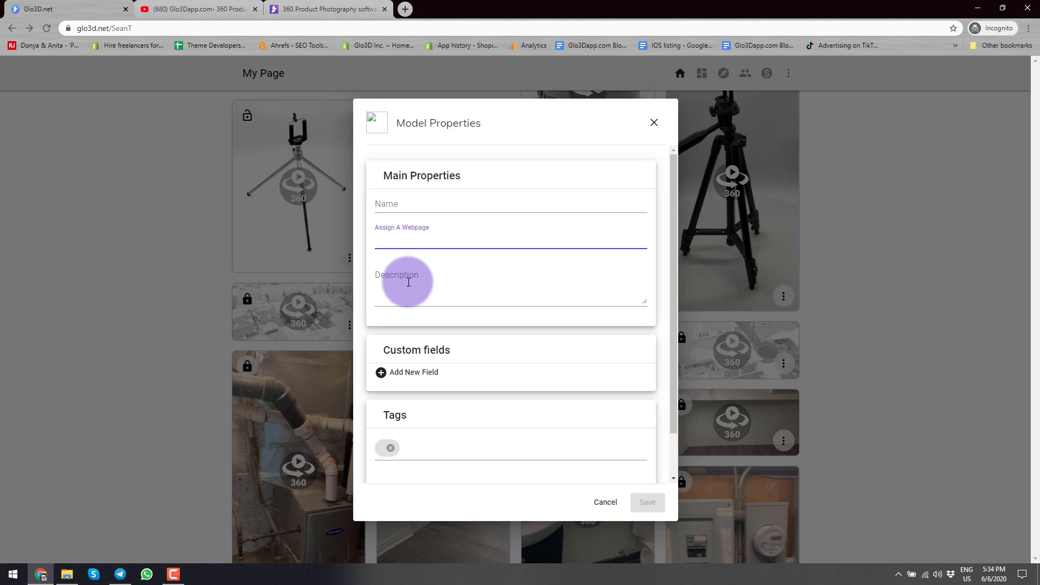
click(408, 282)
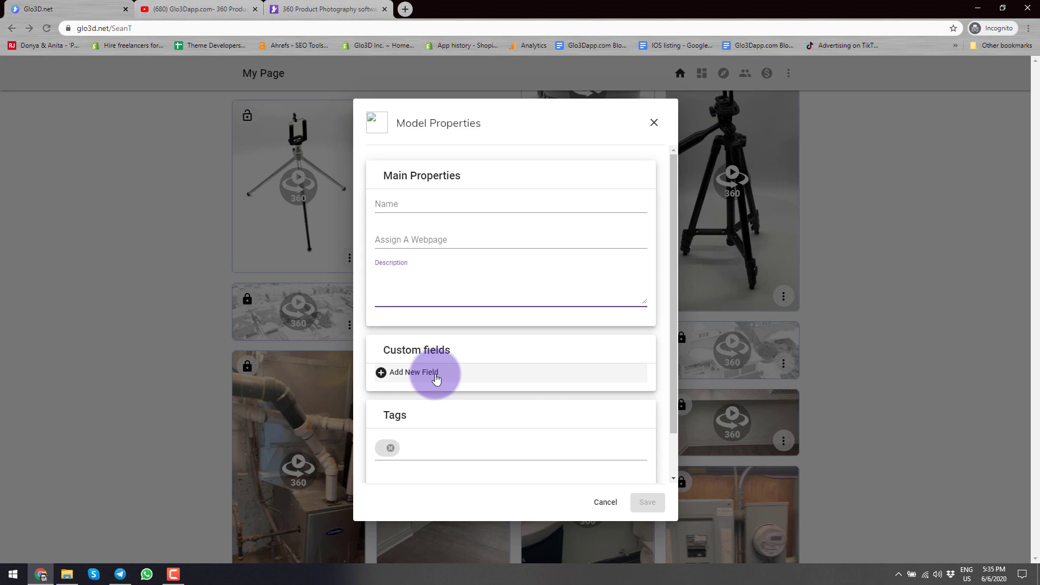
scroll(436, 378, down, 1)
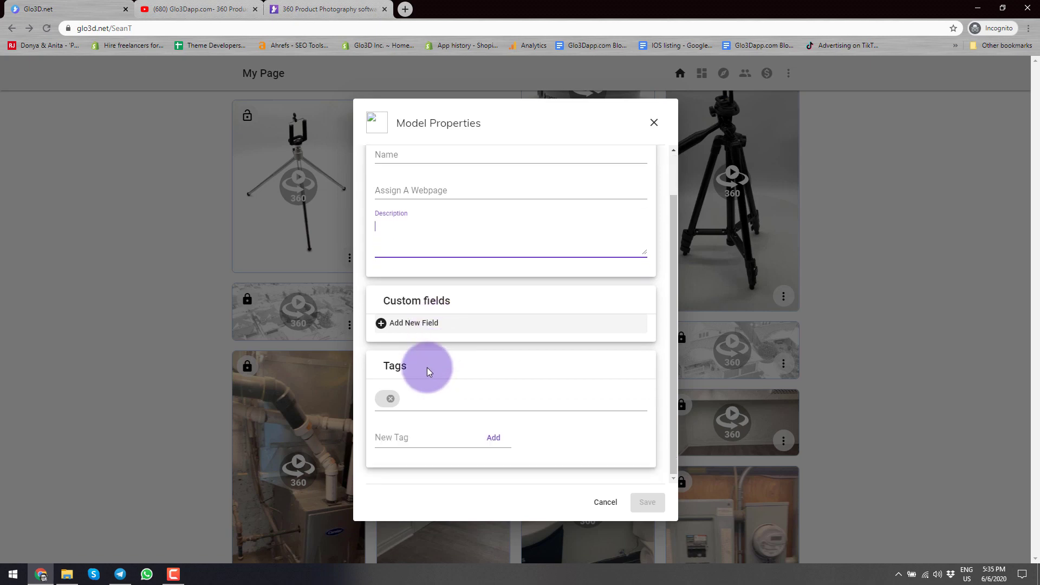
Step: Enter and add the tag '360 product photo' to the bull model
click(418, 405)
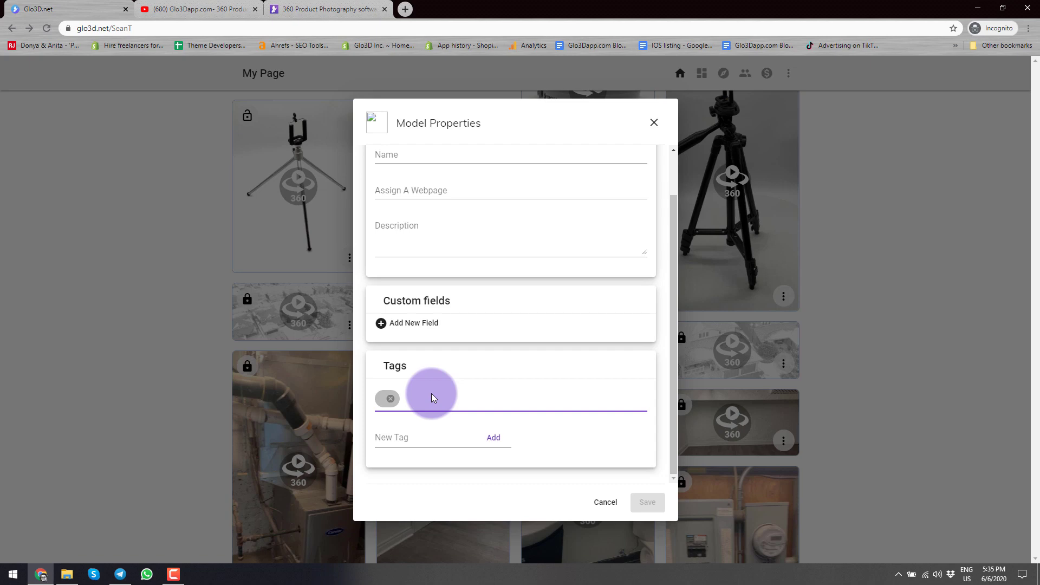
click(419, 441)
text(3)
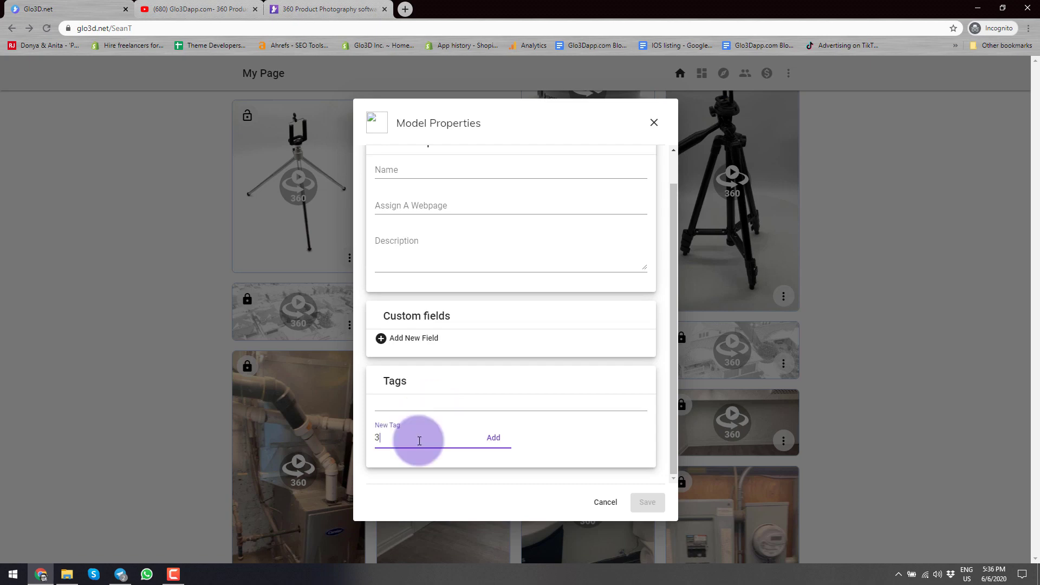
text(60 prod)
key(BackSpace)
key(BackSpace)
key(BackSpace)
key(BackSpace)
text(product photo4)
key(BackSpace)
click(491, 438)
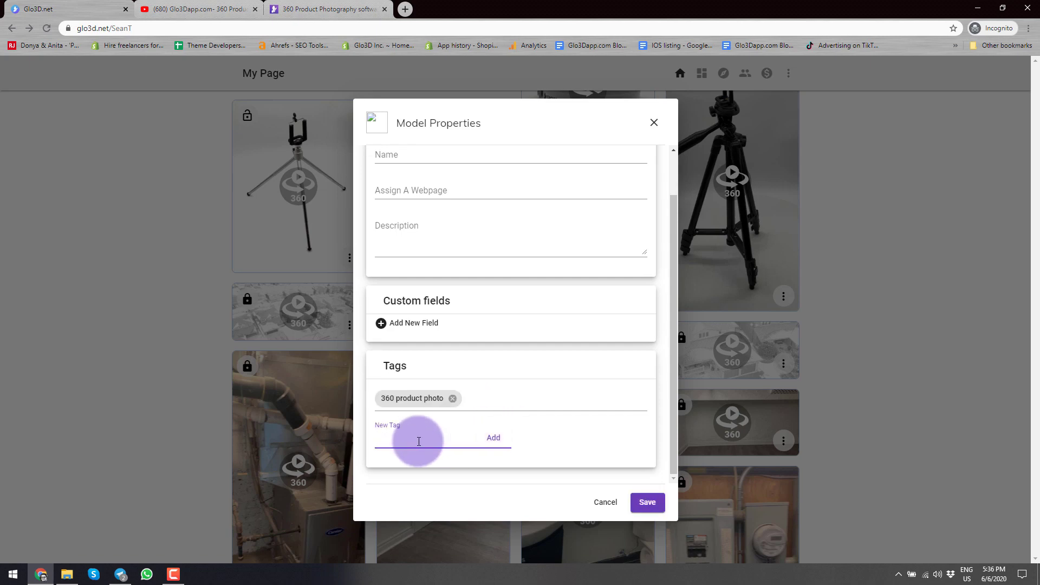
Step: Add the tag 'Potterymania', then cancel the Model Properties dialog without saving
text(Potterymania)
click(494, 437)
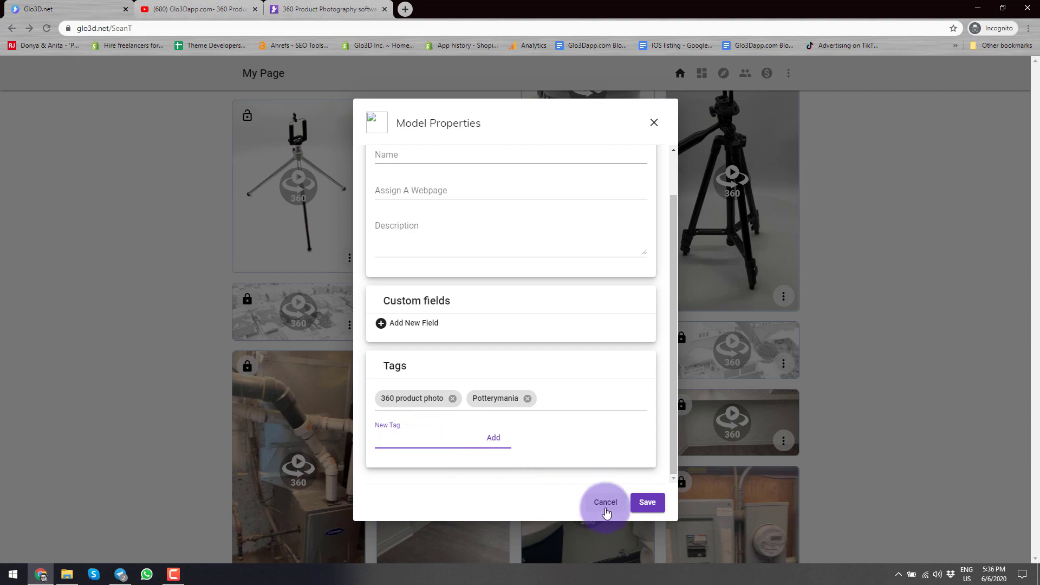
click(605, 510)
Step: Generate a Large GIF of the model with Show Watermark off and download it
click(494, 327)
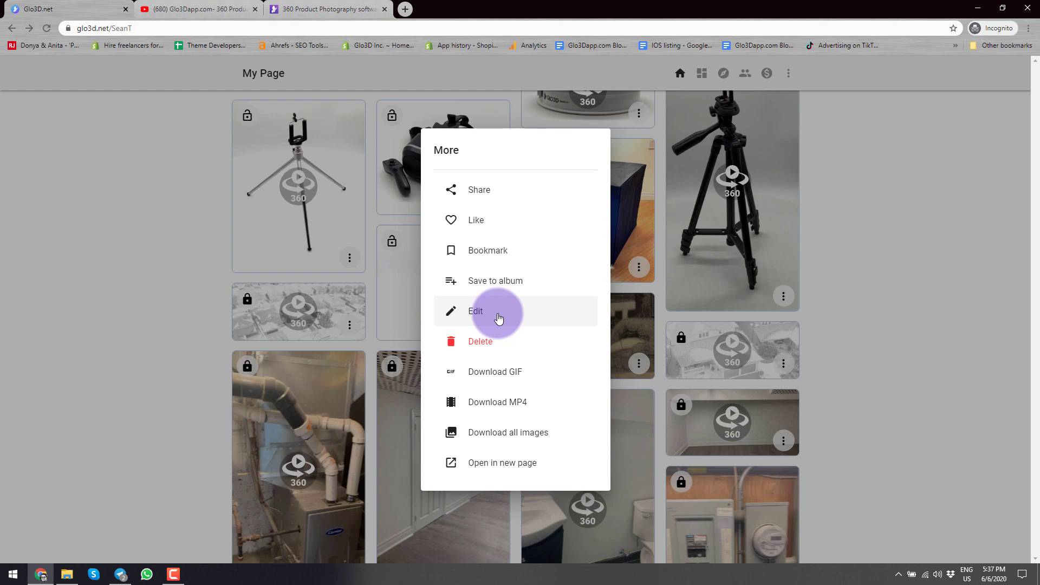
click(495, 374)
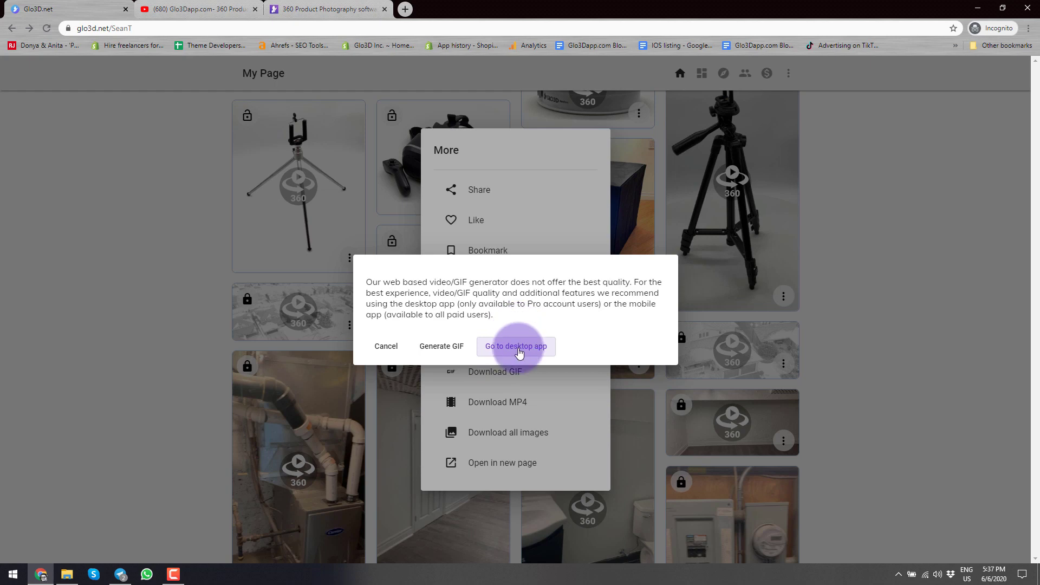
click(443, 348)
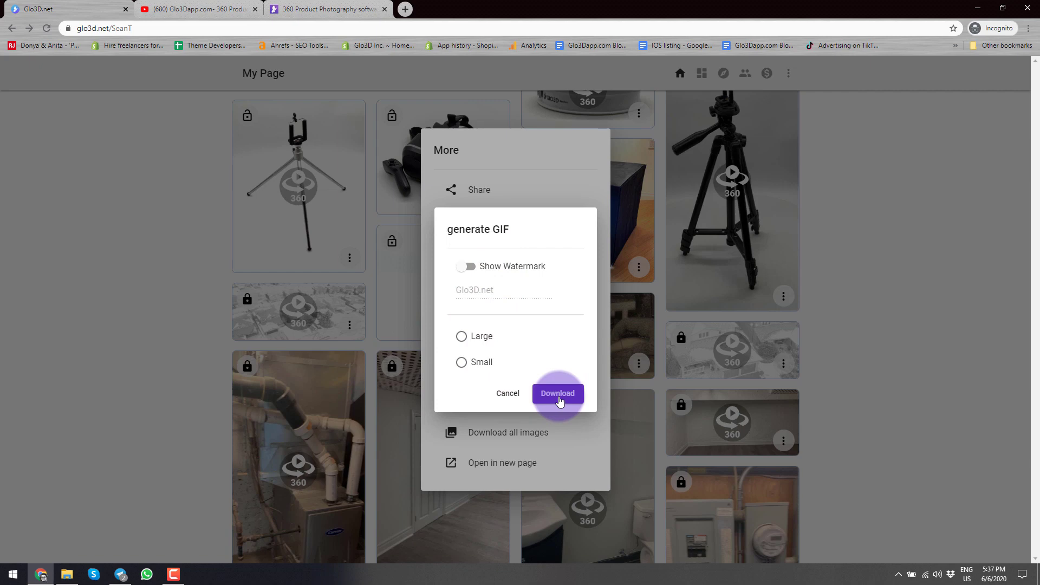
click(482, 339)
click(494, 275)
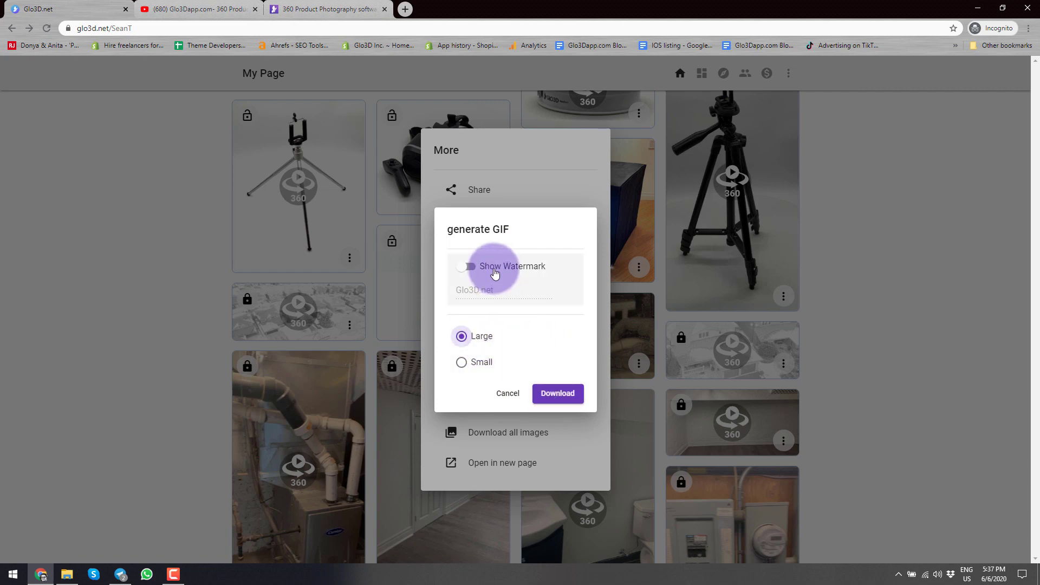
click(561, 391)
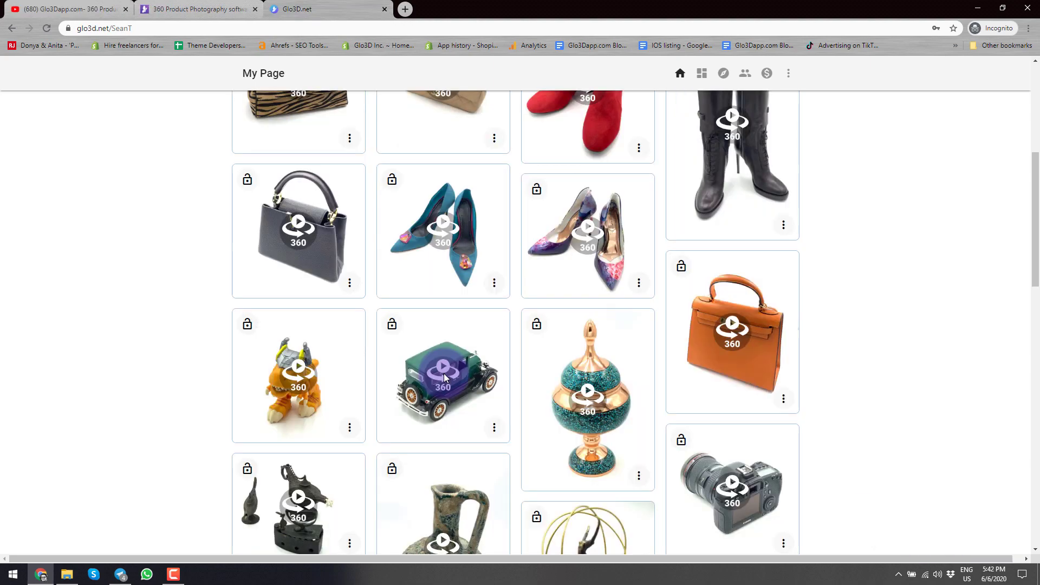
Step: Rotate the green toy car in 360, cancel saving a single image, and reopen its actions
click(444, 373)
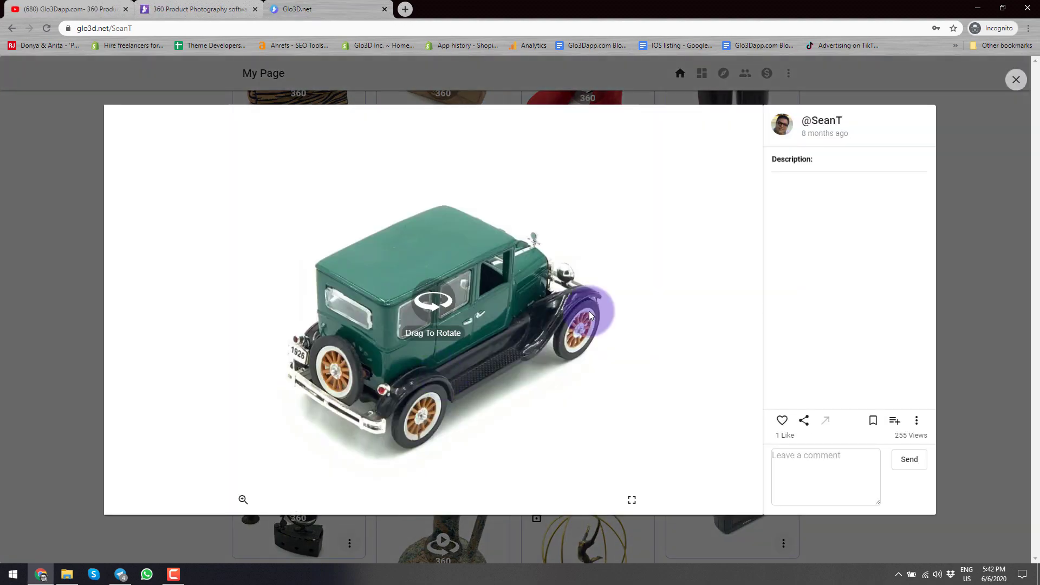
drag(699, 306, 488, 359)
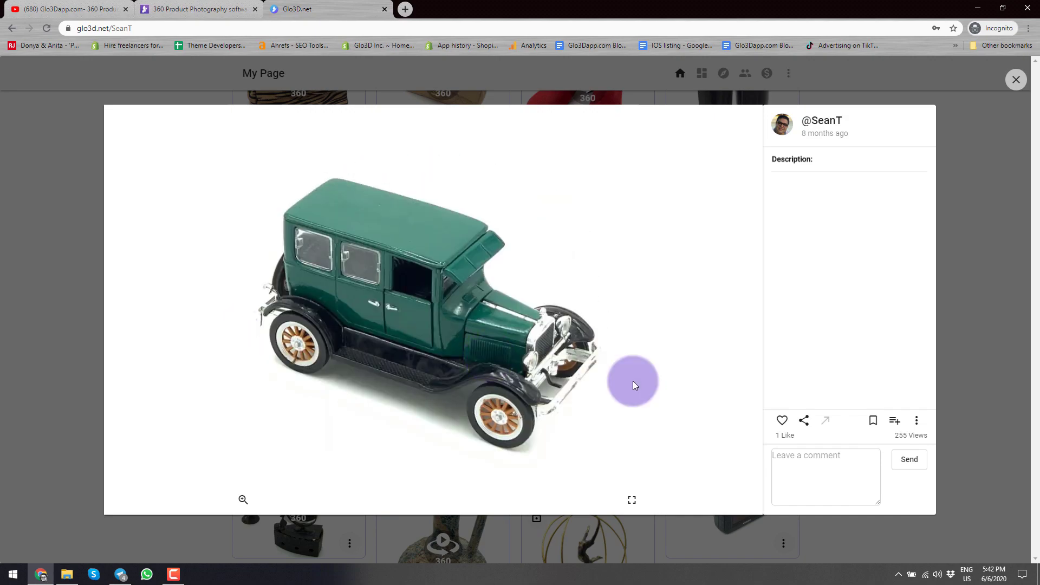
click(916, 420)
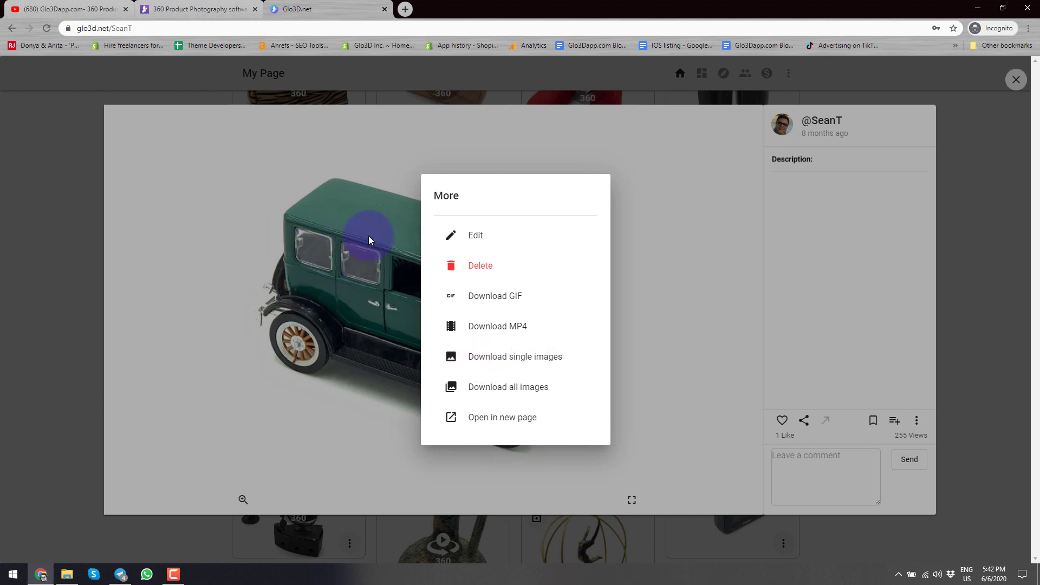
click(534, 363)
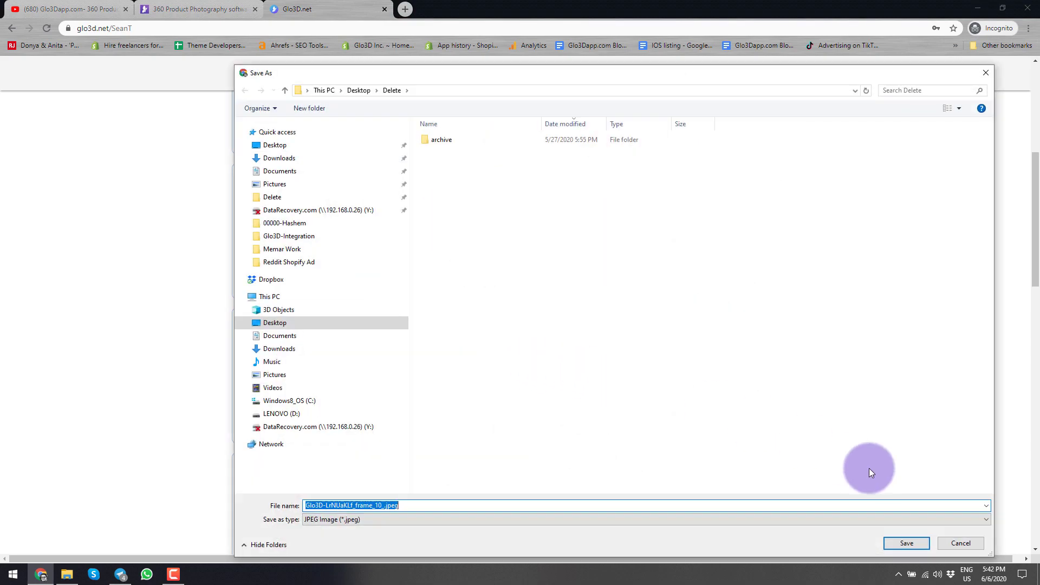
click(960, 544)
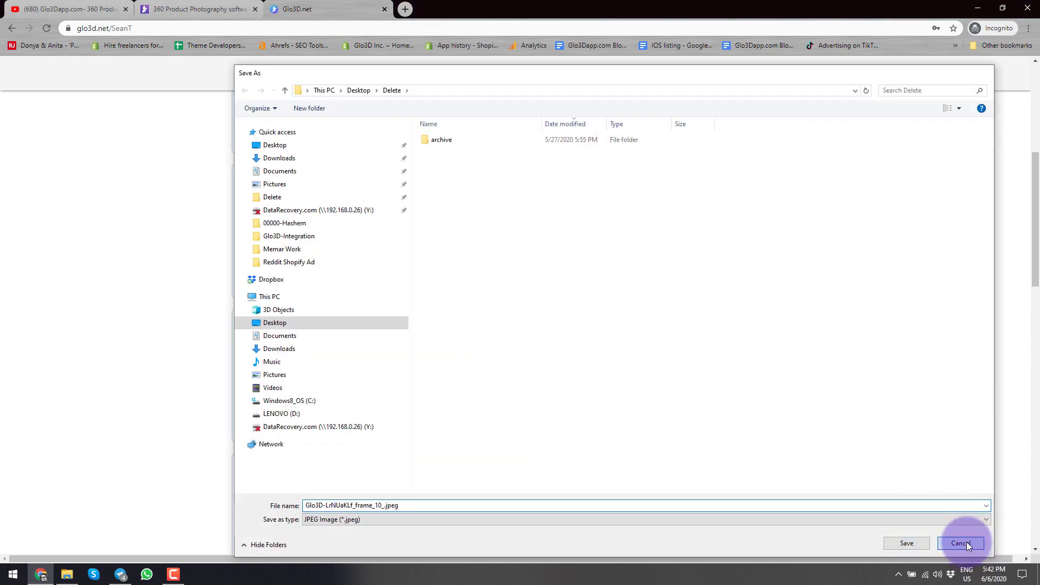
click(494, 428)
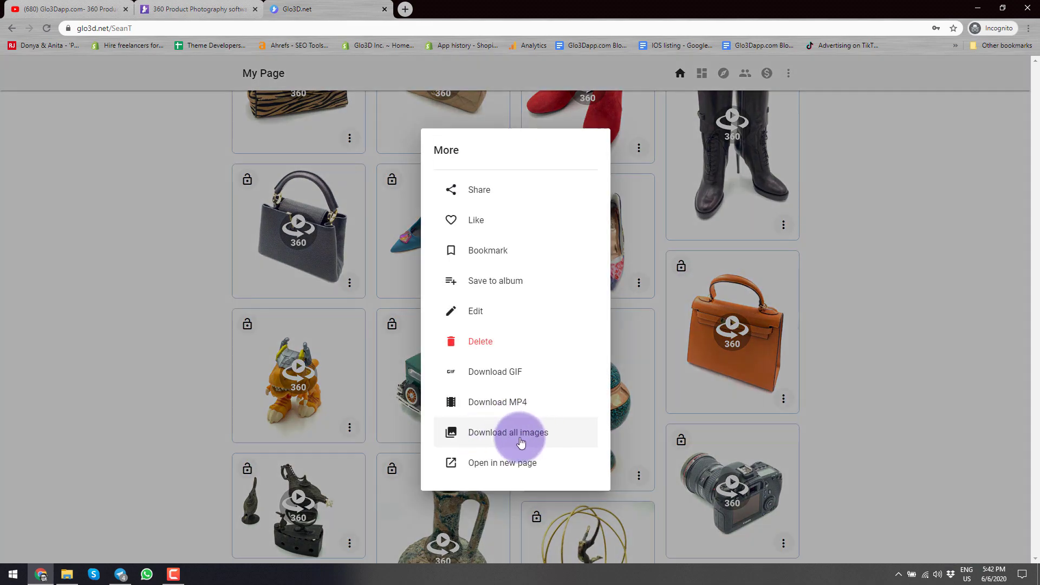
Step: Open the green toy car's 360 viewer and show its Share dialog with Embed to eBay
click(906, 420)
click(421, 386)
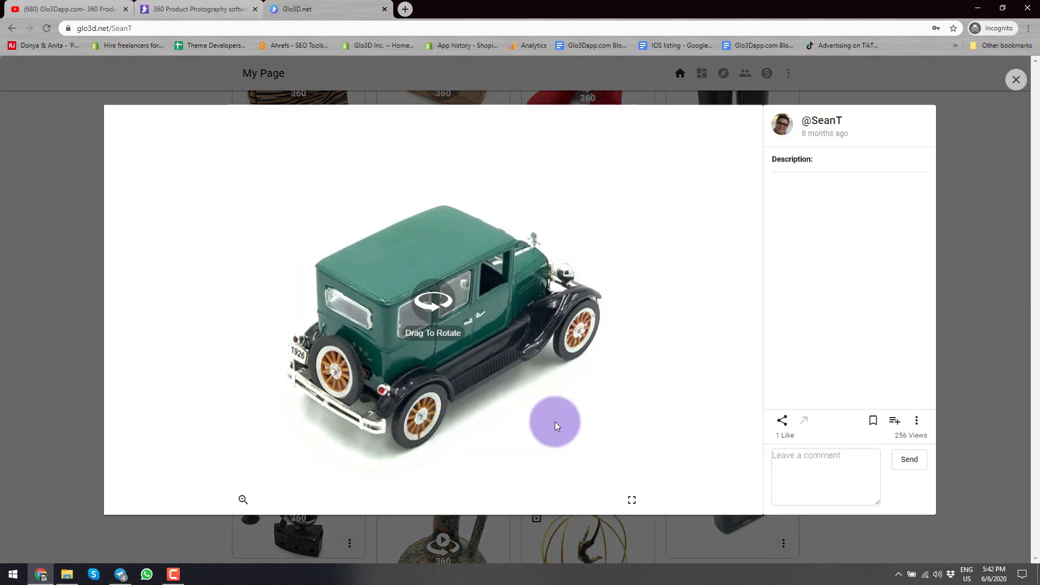
click(804, 421)
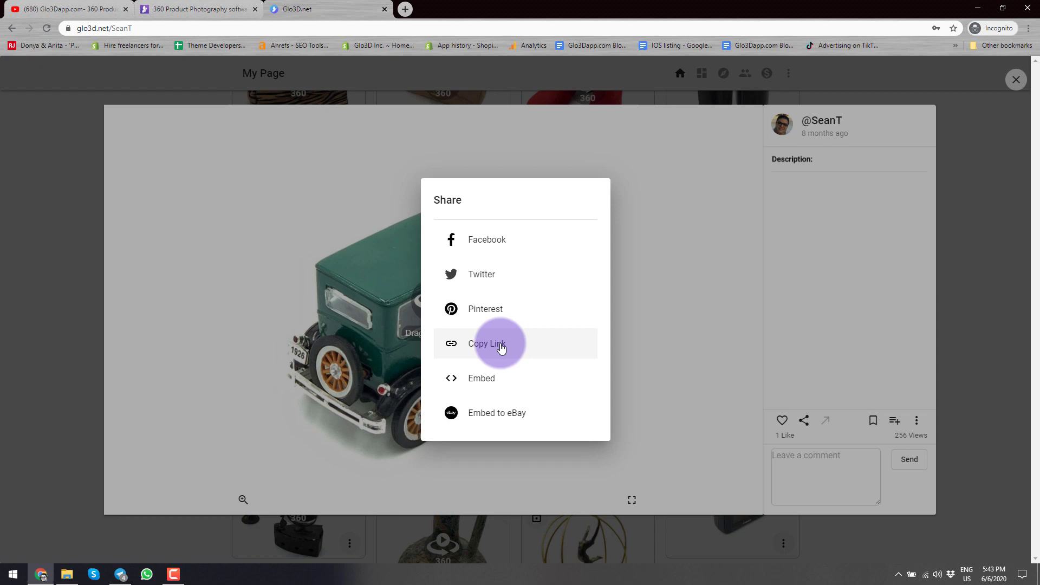
Step: Copy the green car's Embed to eBay code to the clipboard
click(510, 420)
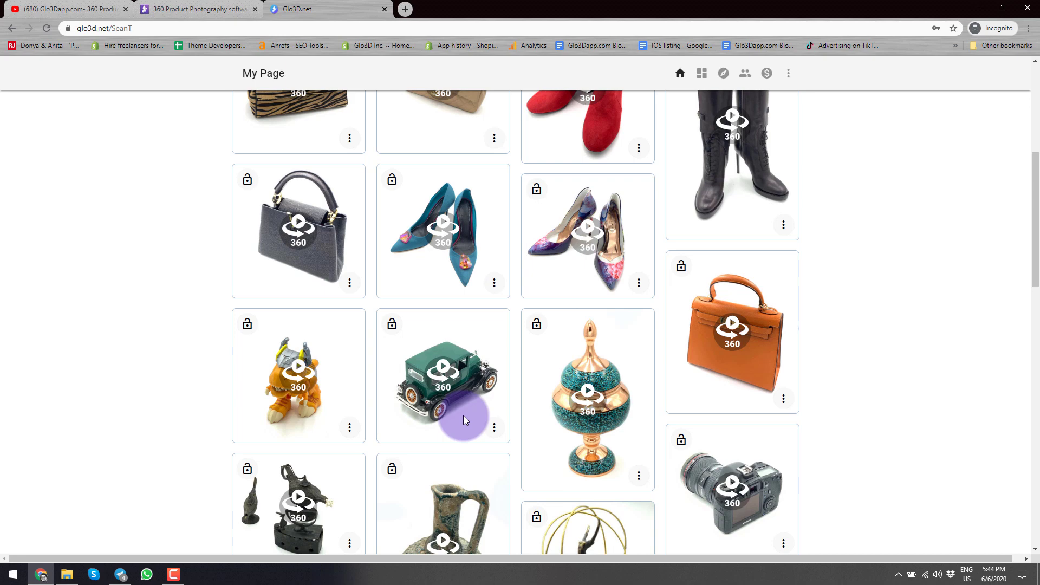
Step: Open the green car tile's three-dot menu to show its More and Share options
click(494, 427)
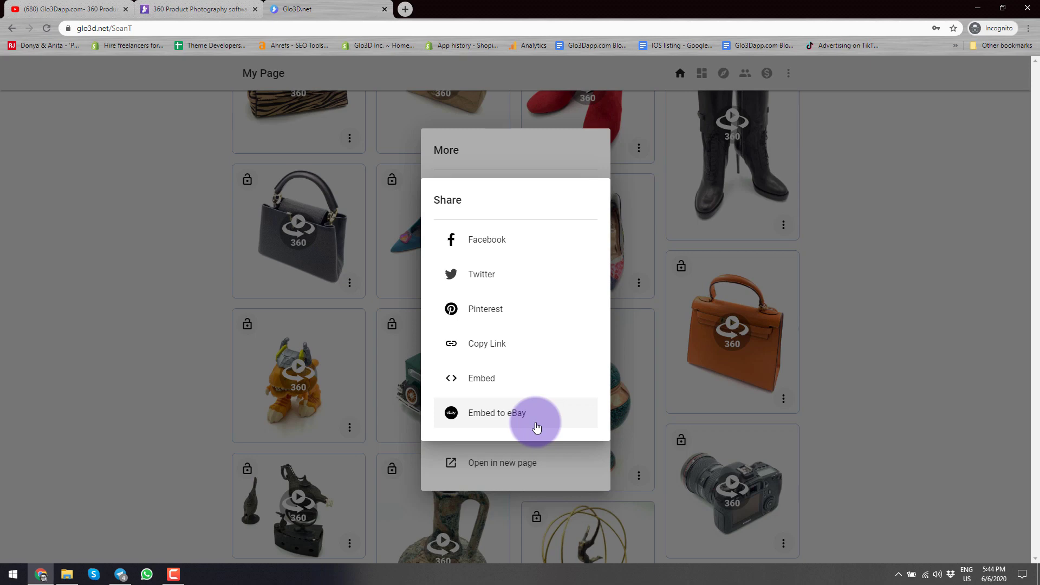